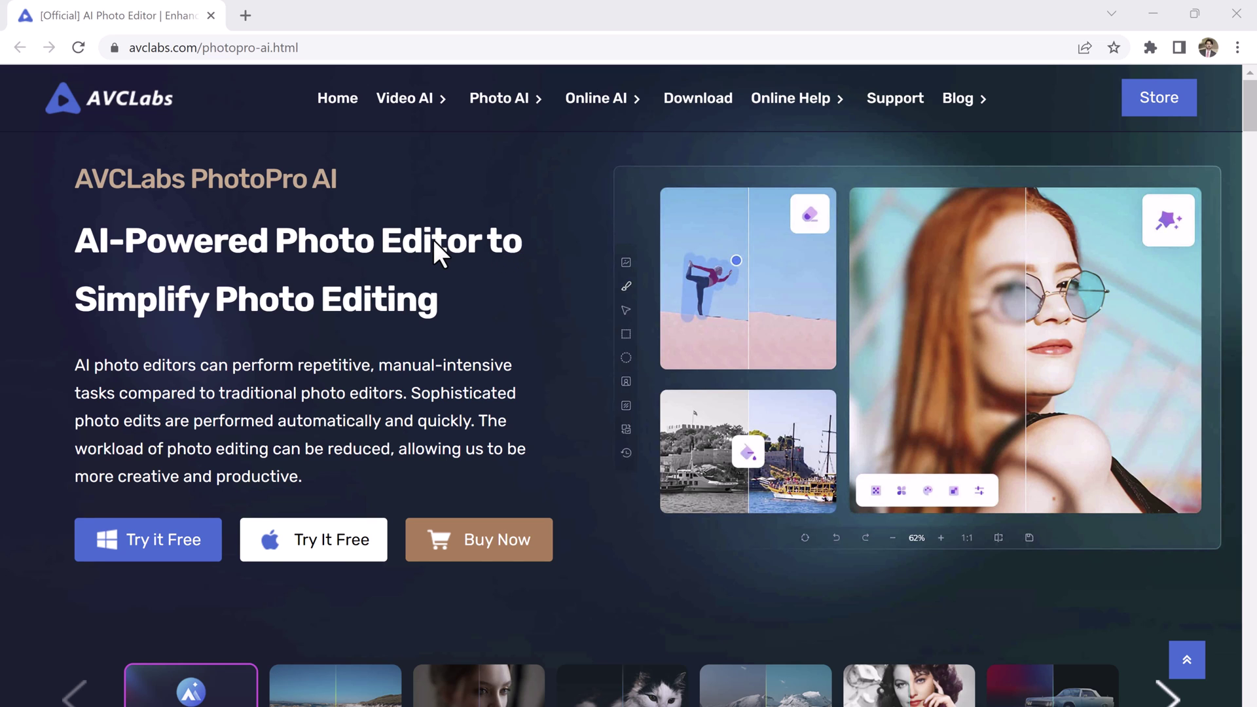
Step: Scroll down and back up through the AVCLabs PhotoPro AI product page in Chrome
scroll(432, 237, down, 1)
scroll(429, 235, up, 1)
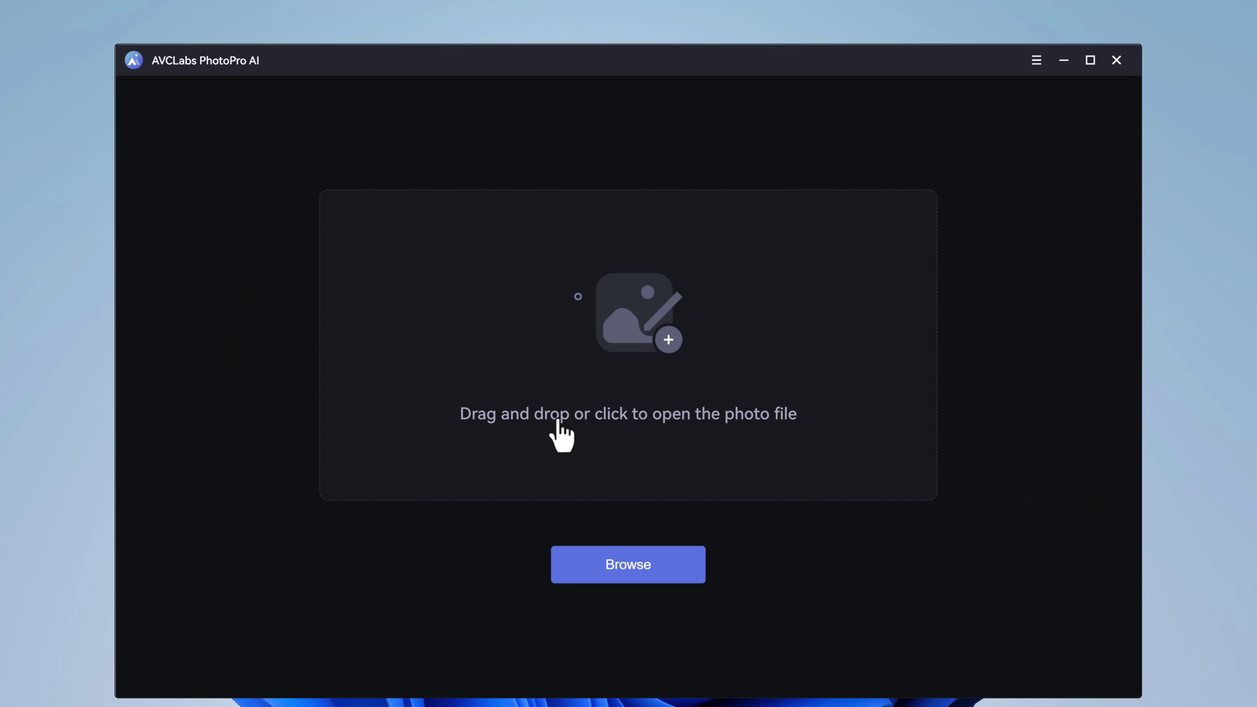
Step: Open the irene-strong portrait of the man in the cap from Downloads
click(625, 560)
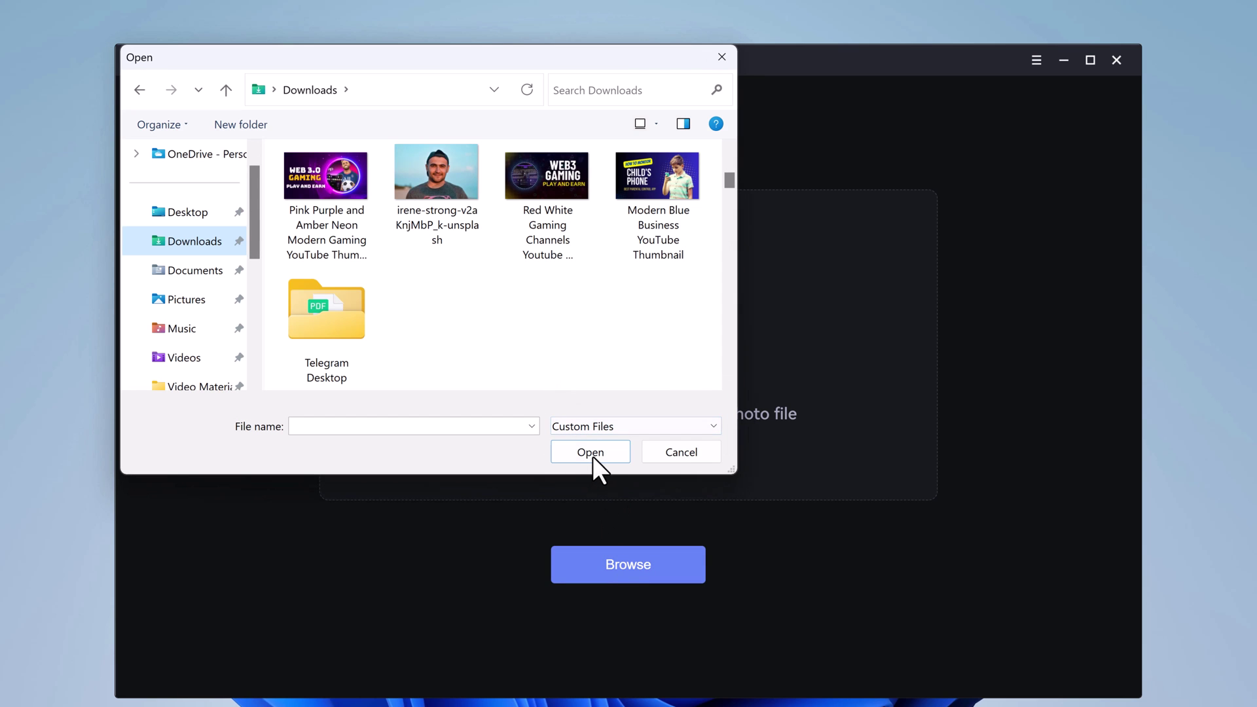
click(438, 219)
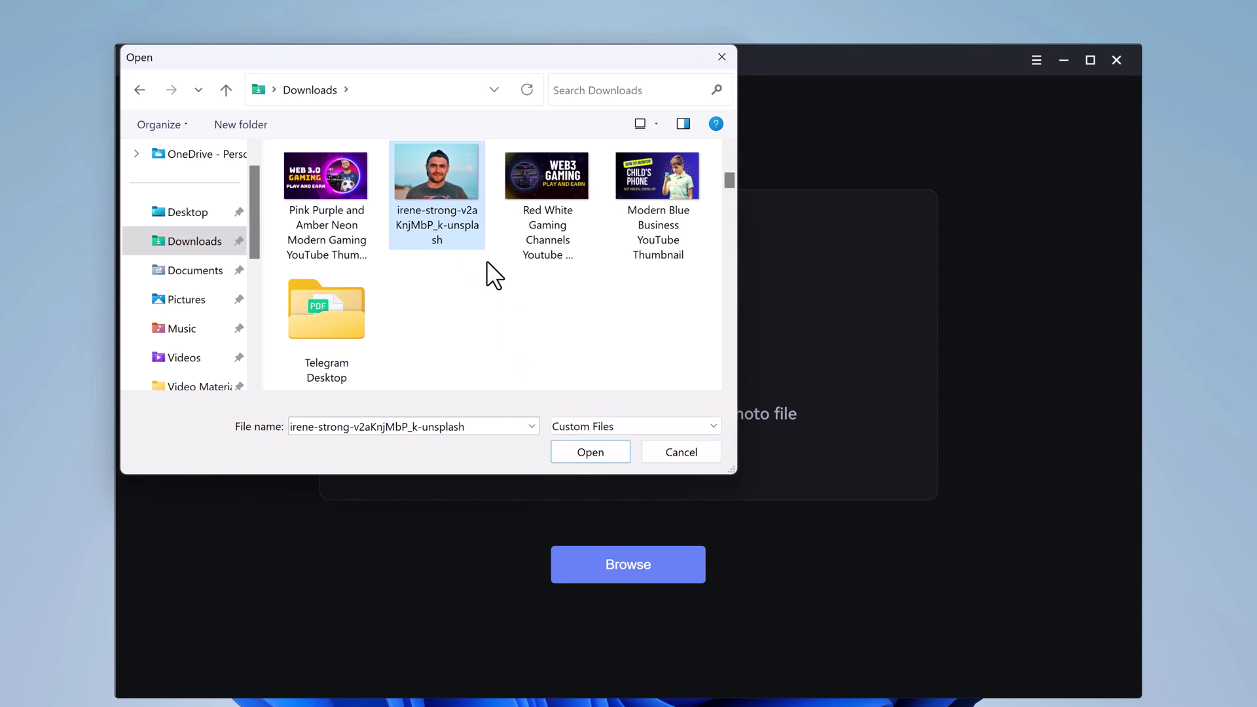
click(582, 458)
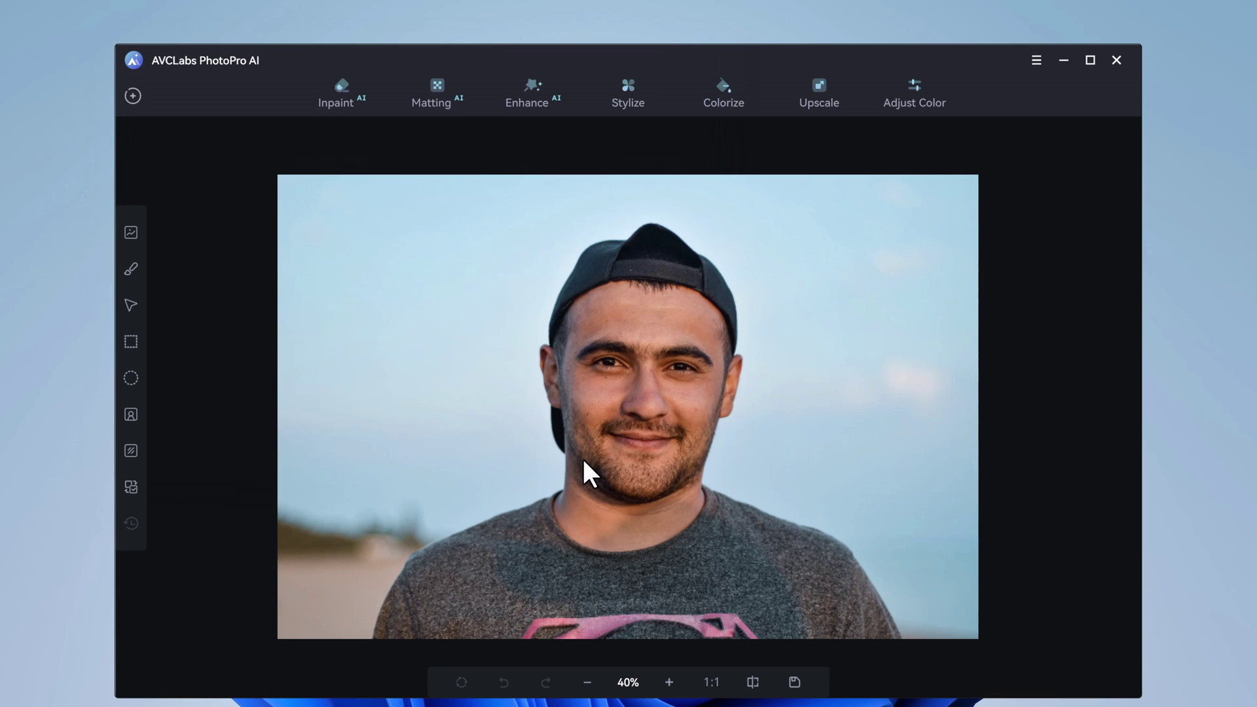
Step: Try a brush-painted mask and an object-click selection on the man, clearing each
click(131, 268)
drag(557, 319, 651, 334)
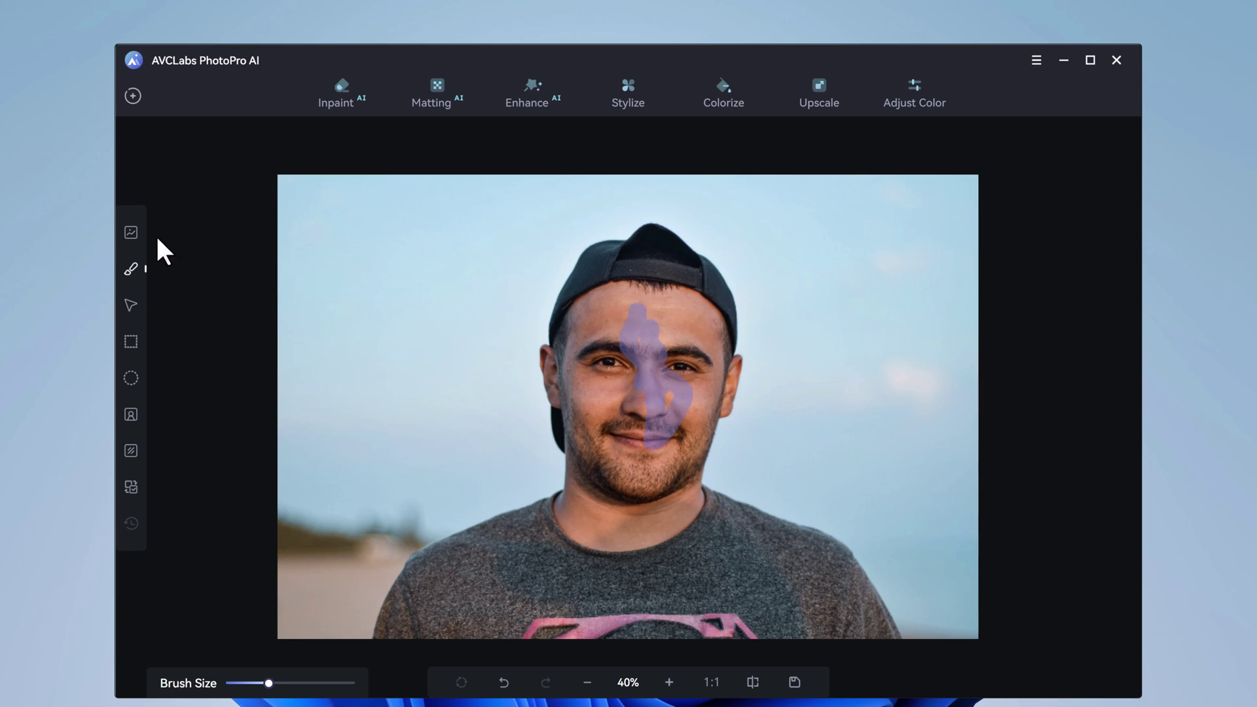
click(130, 232)
click(130, 306)
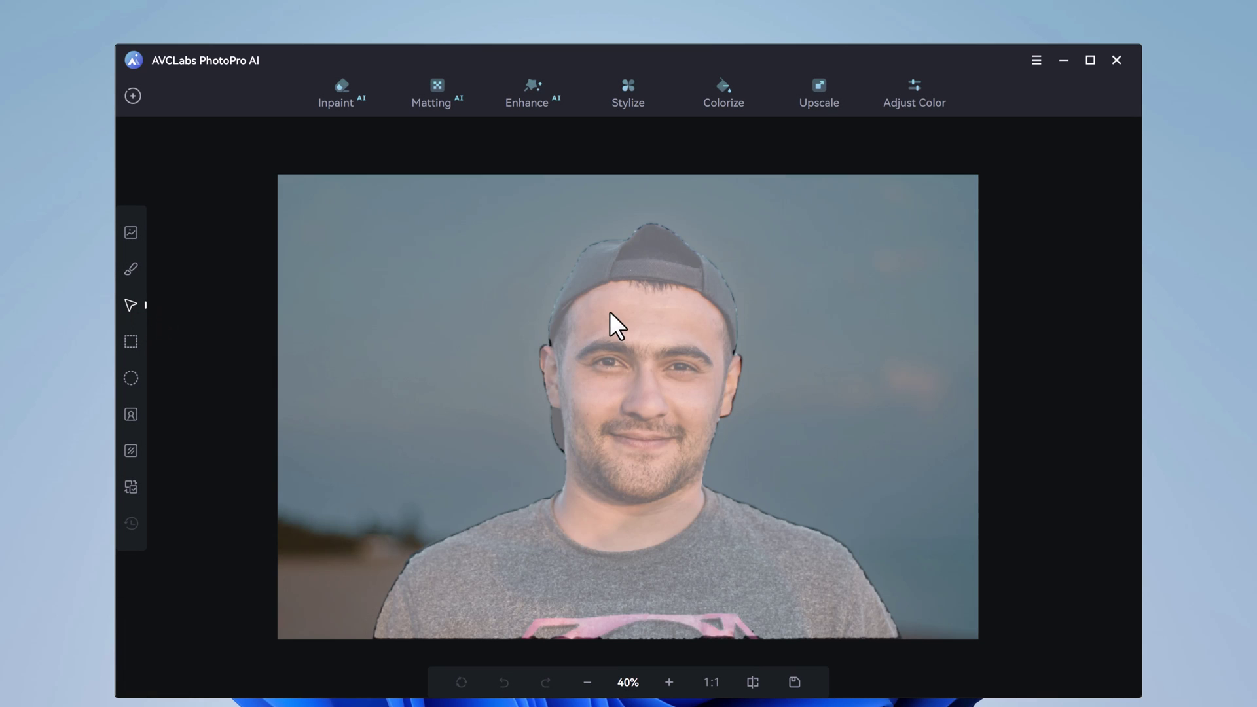
click(609, 311)
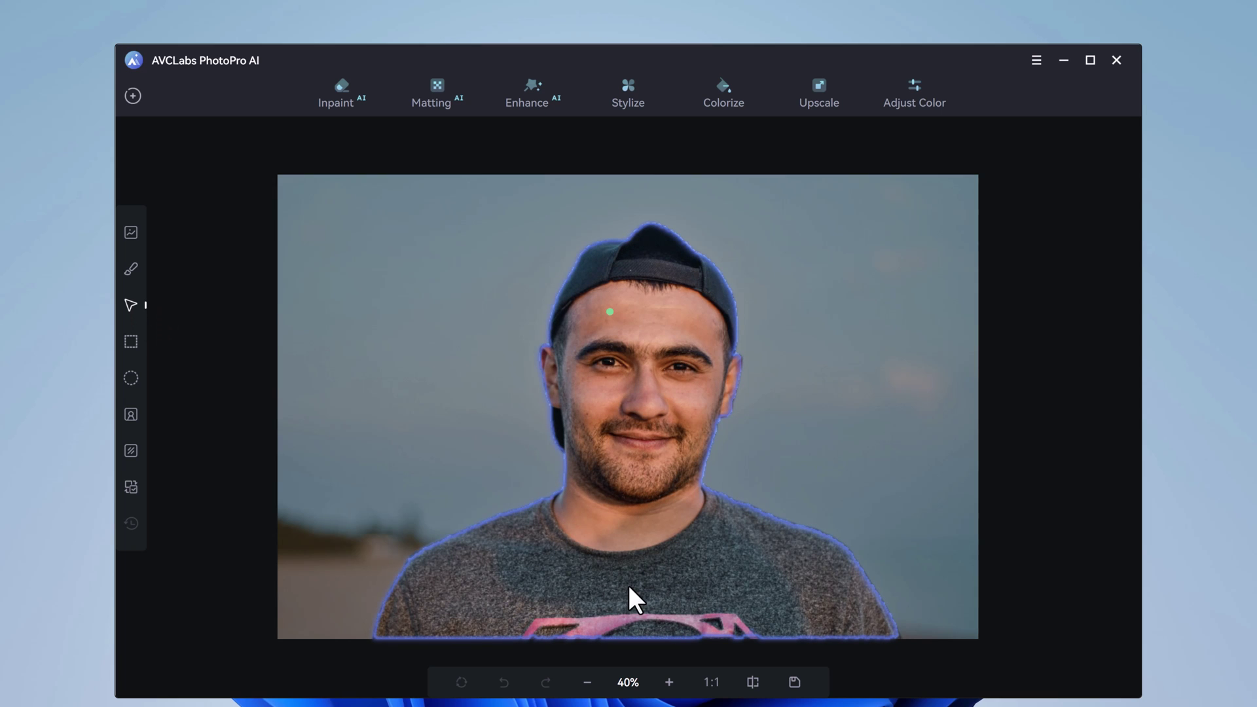
click(131, 232)
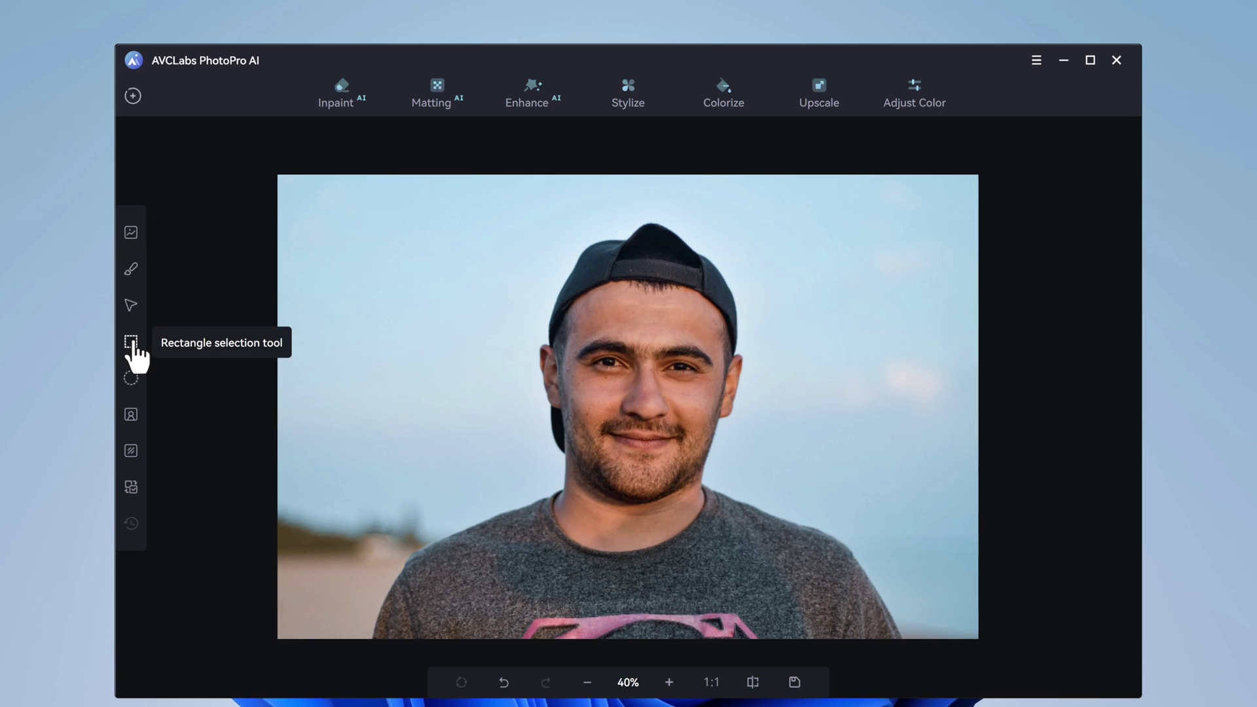
Step: Try rectangle and Foreground selections, then settle on selecting the Background
click(131, 341)
drag(534, 229, 748, 521)
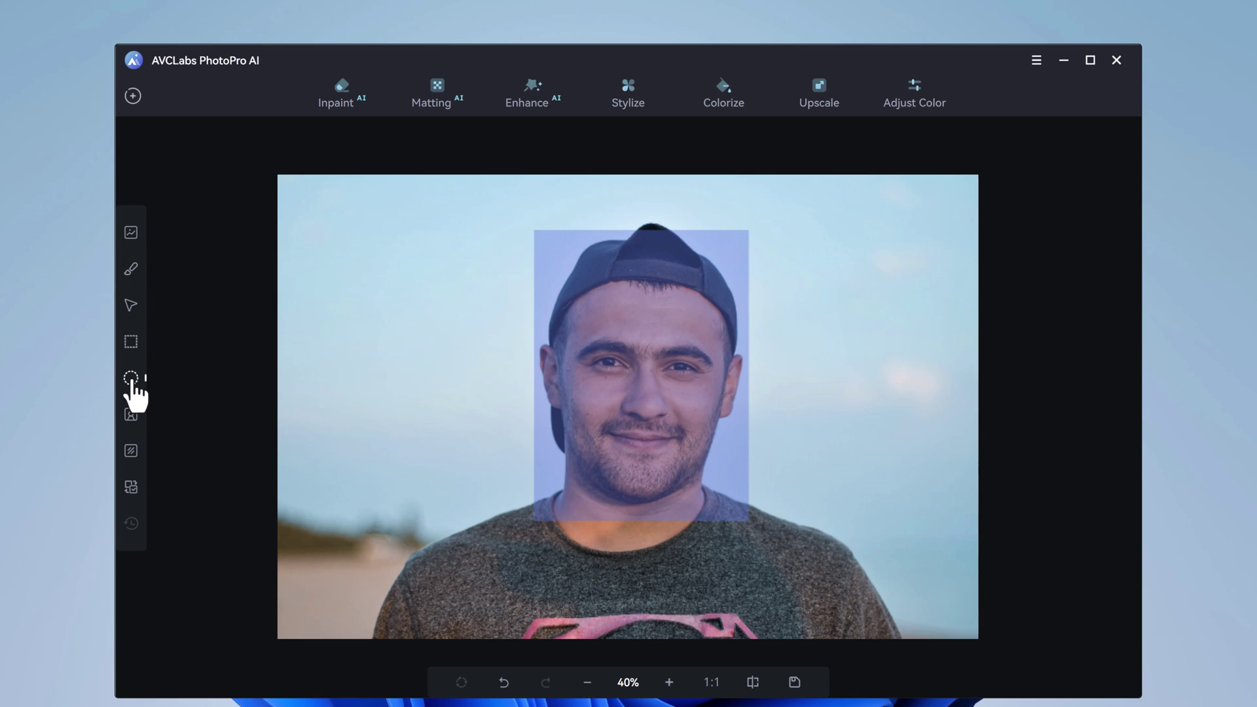
click(131, 233)
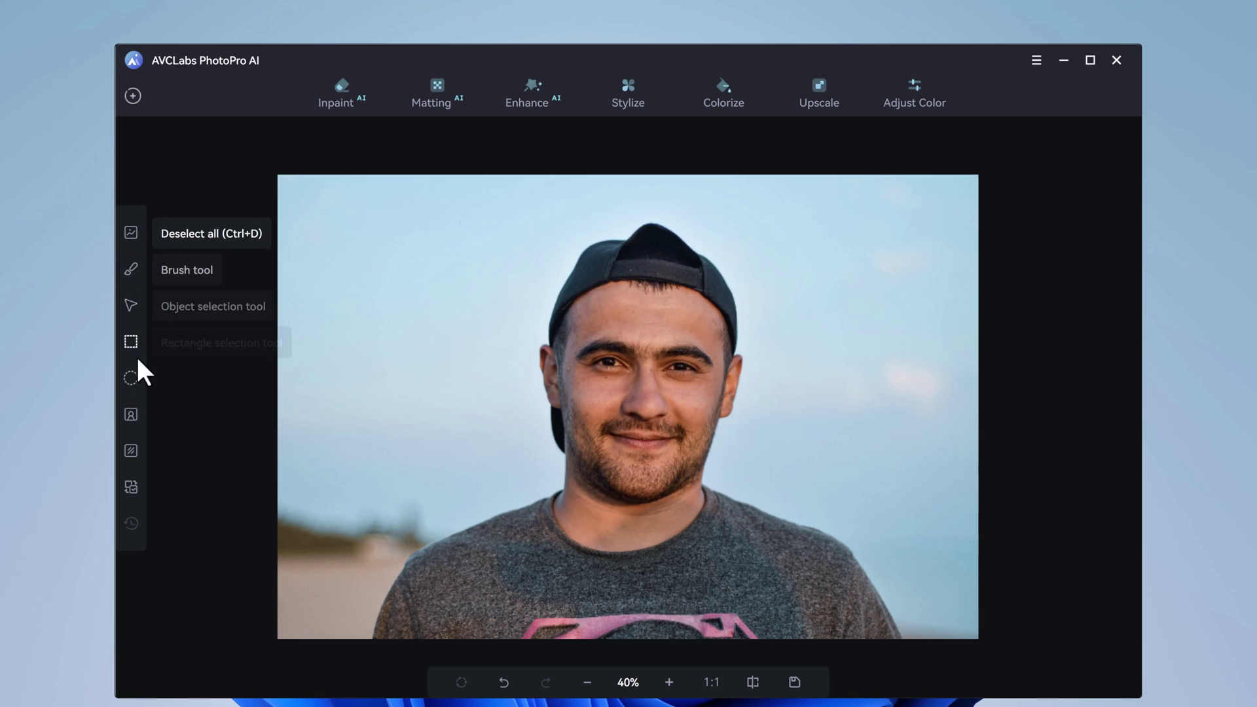
click(135, 419)
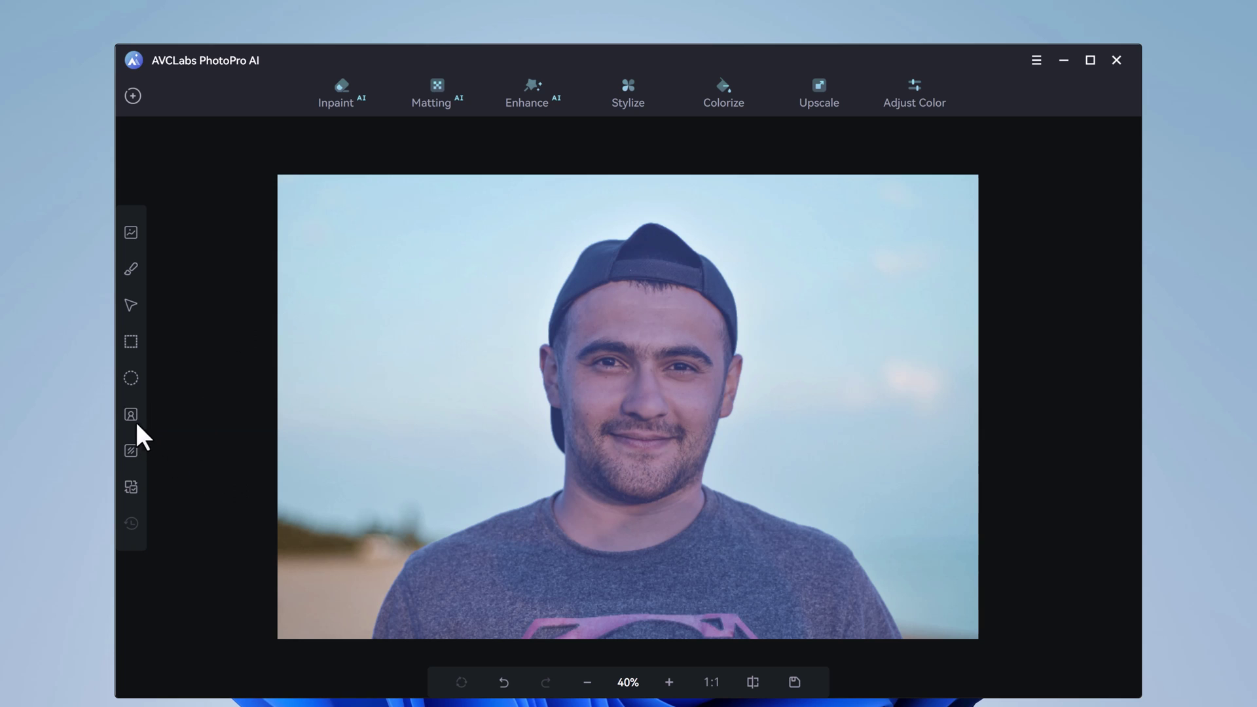
click(131, 452)
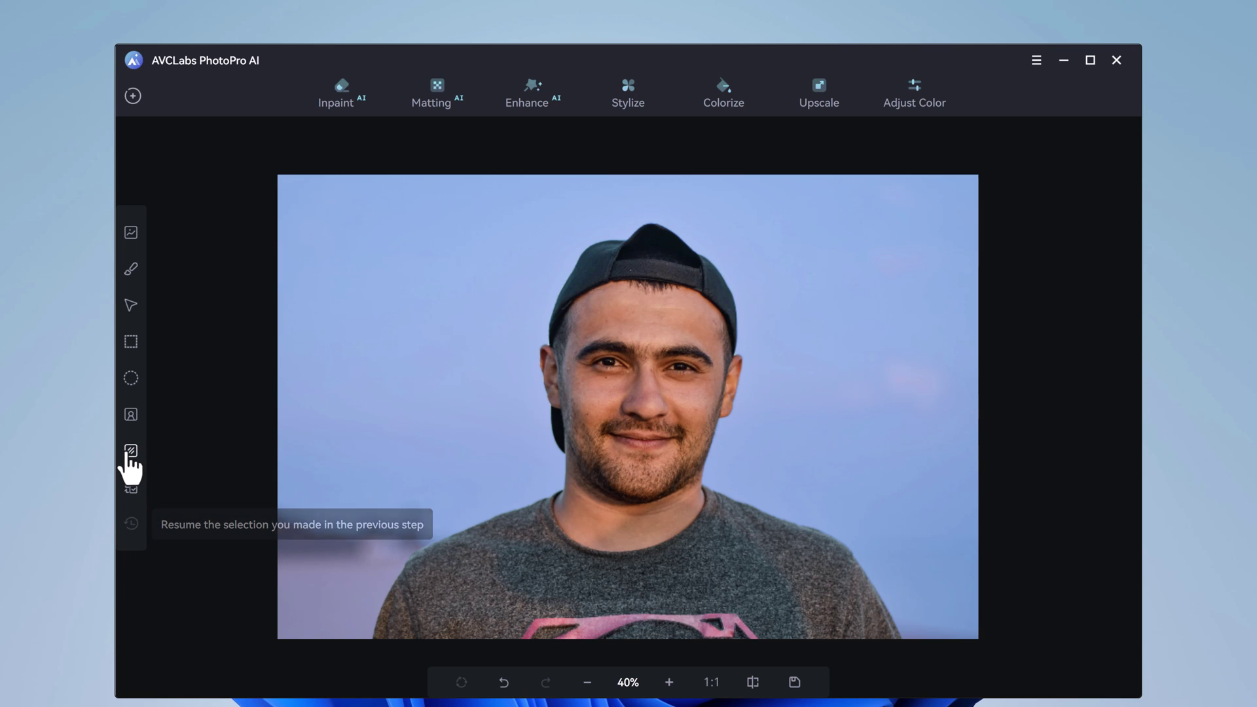
Step: Cut the man out with Matting, leaving a transparent background
click(437, 100)
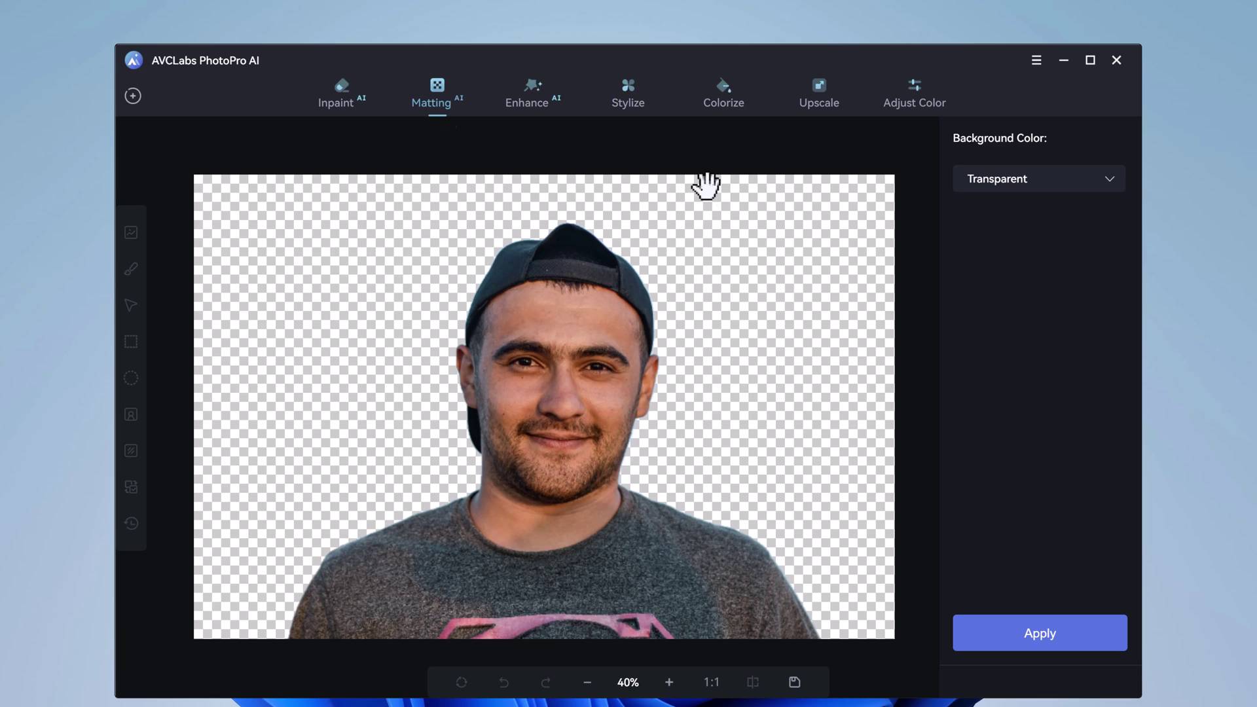
Step: Try green and black backgrounds, then switch to a Custom image background
click(1083, 187)
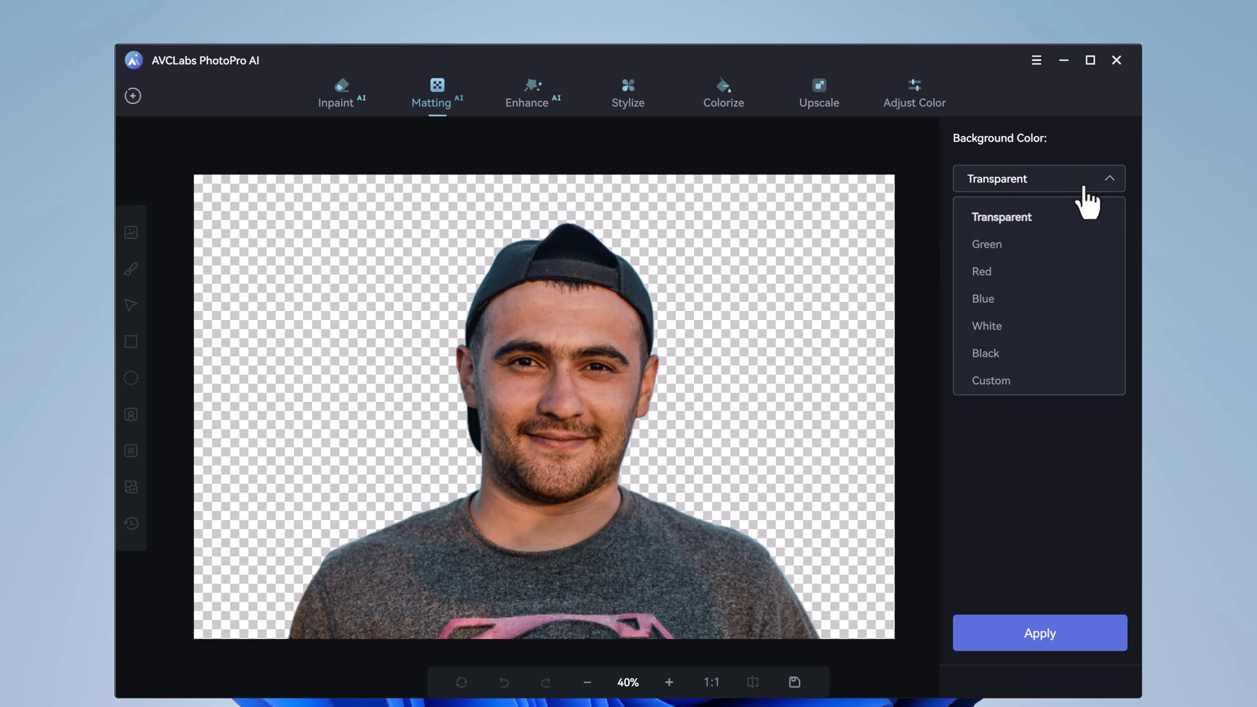
click(1021, 249)
click(1046, 185)
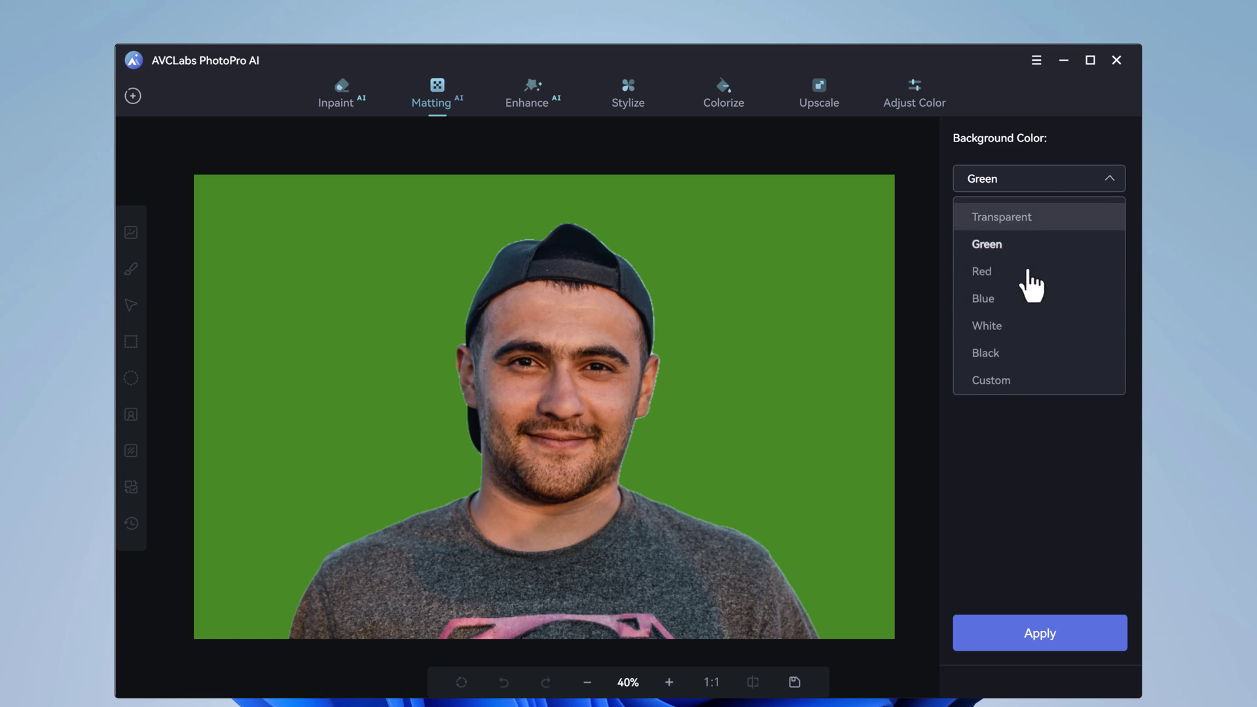
click(1016, 354)
click(1029, 189)
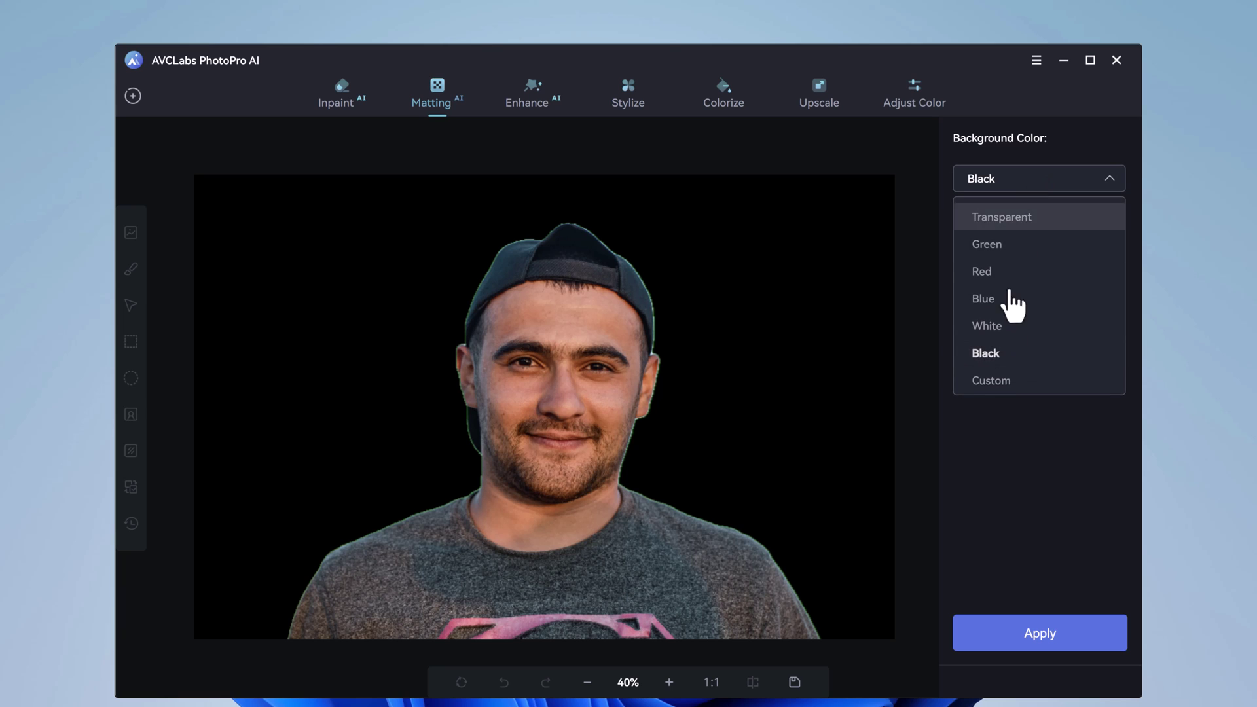
click(1005, 383)
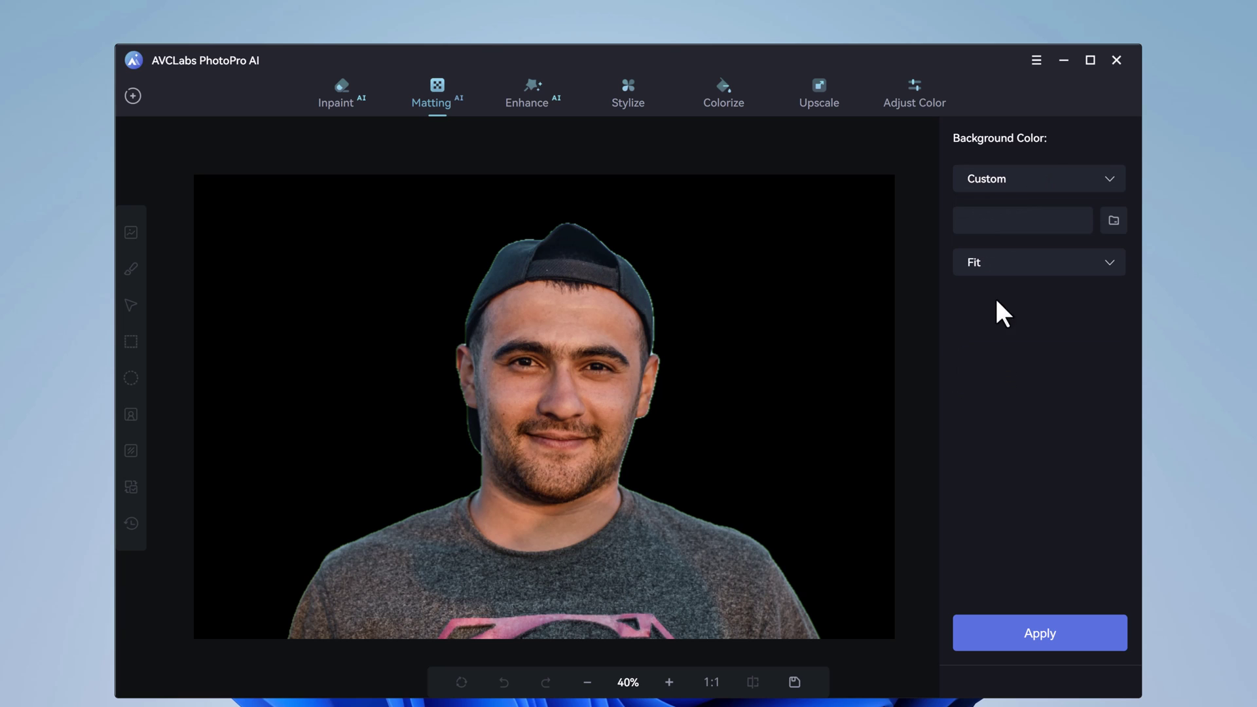
Step: Load the pink-sky desert backdrop and try both crop and resize fitting
click(1114, 221)
click(321, 212)
click(576, 451)
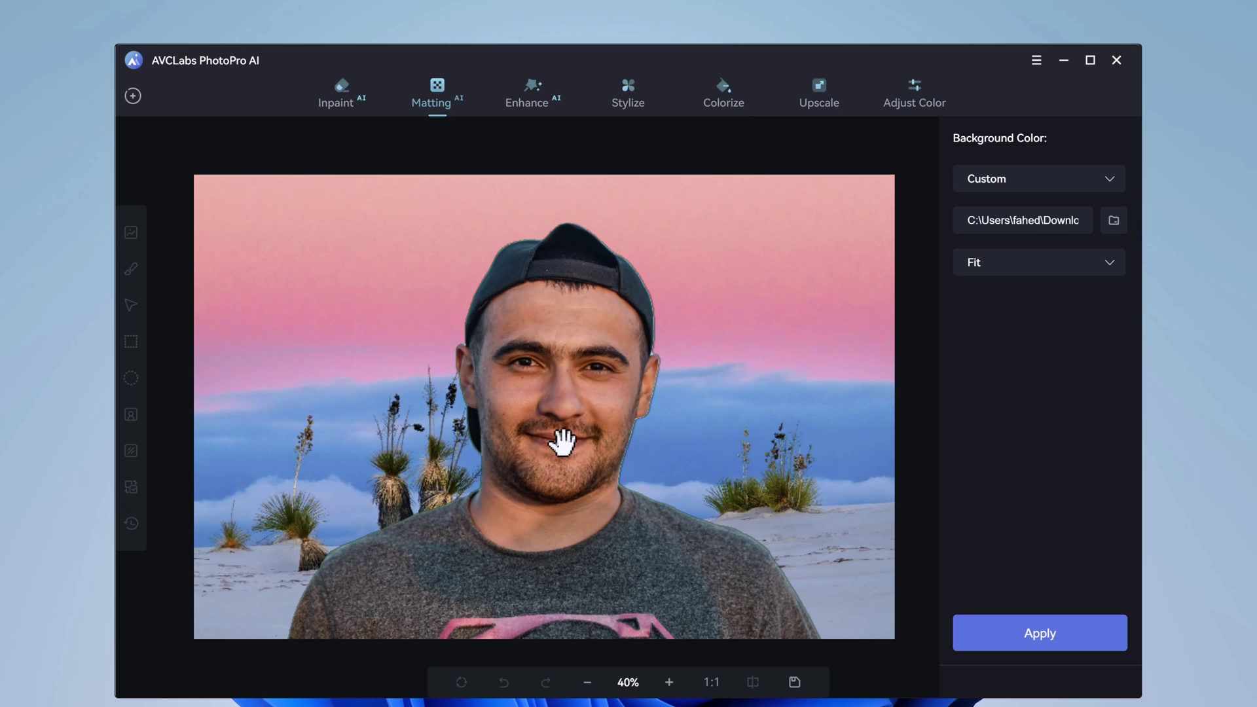
click(1106, 262)
click(1060, 328)
click(1073, 262)
click(1060, 357)
Step: Try the stacked-stones beach backdrop, then apply the mountain landscape instead
click(1113, 220)
click(445, 236)
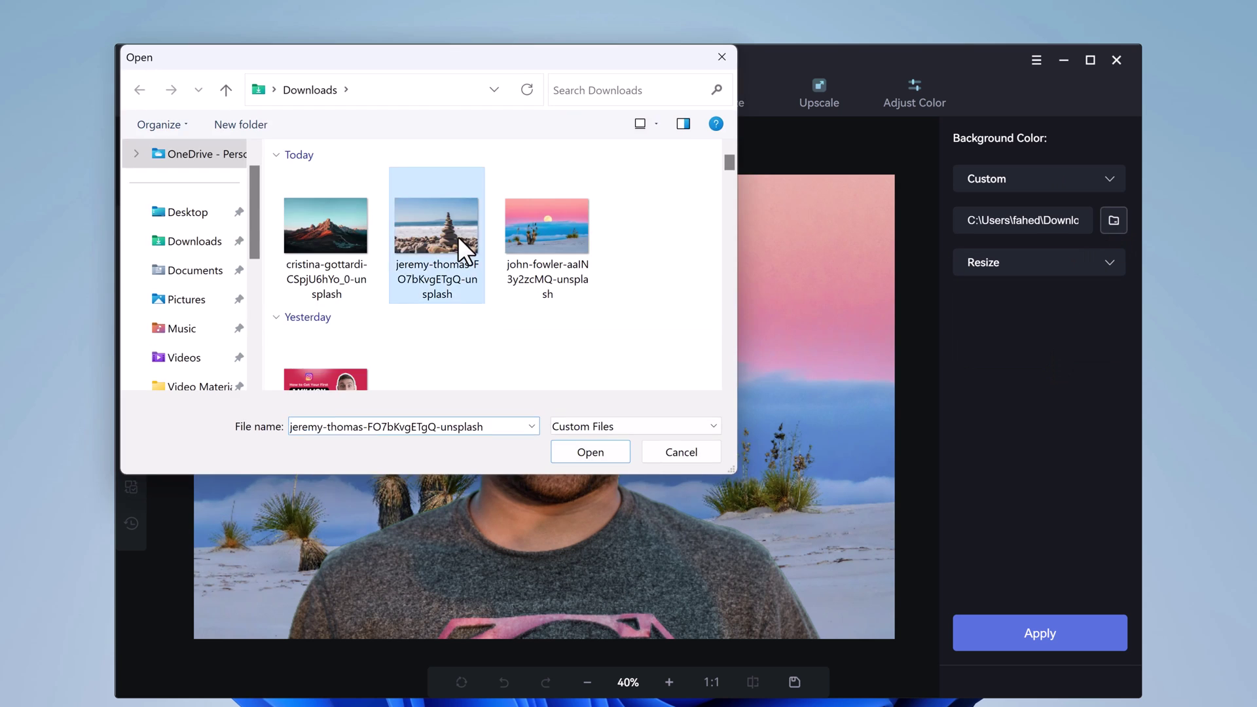
click(589, 449)
click(1113, 220)
double_click(532, 406)
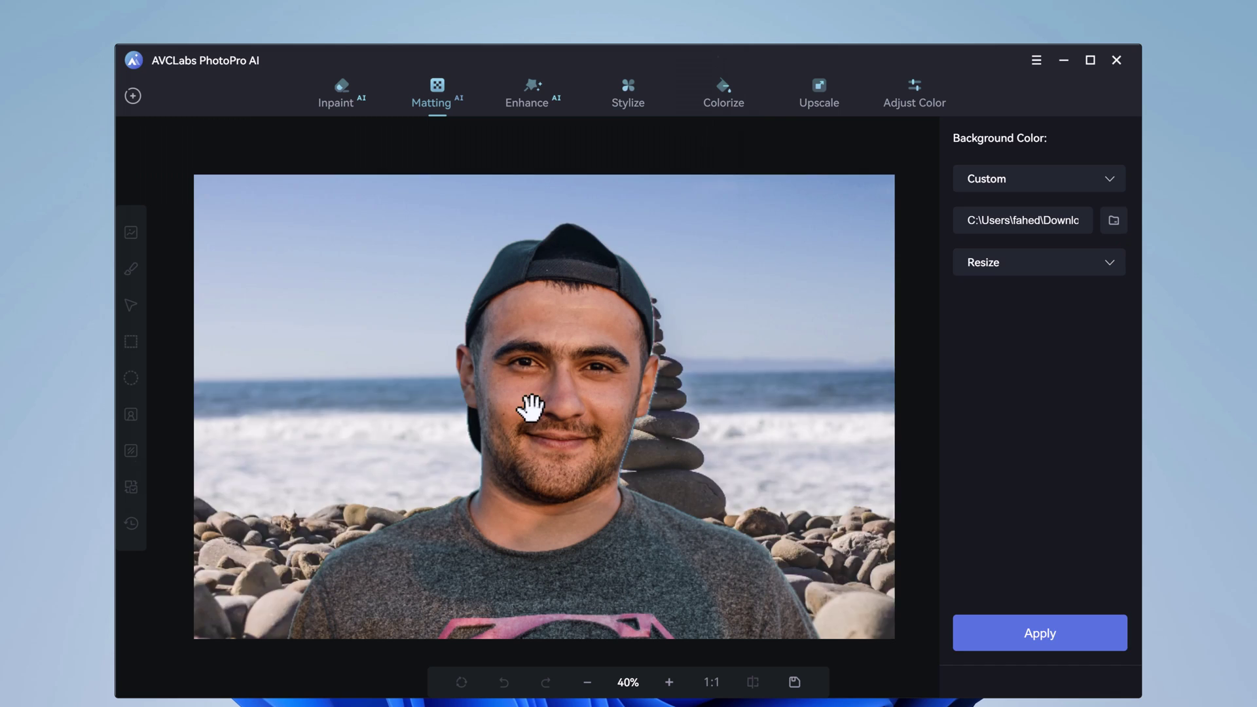
click(1039, 633)
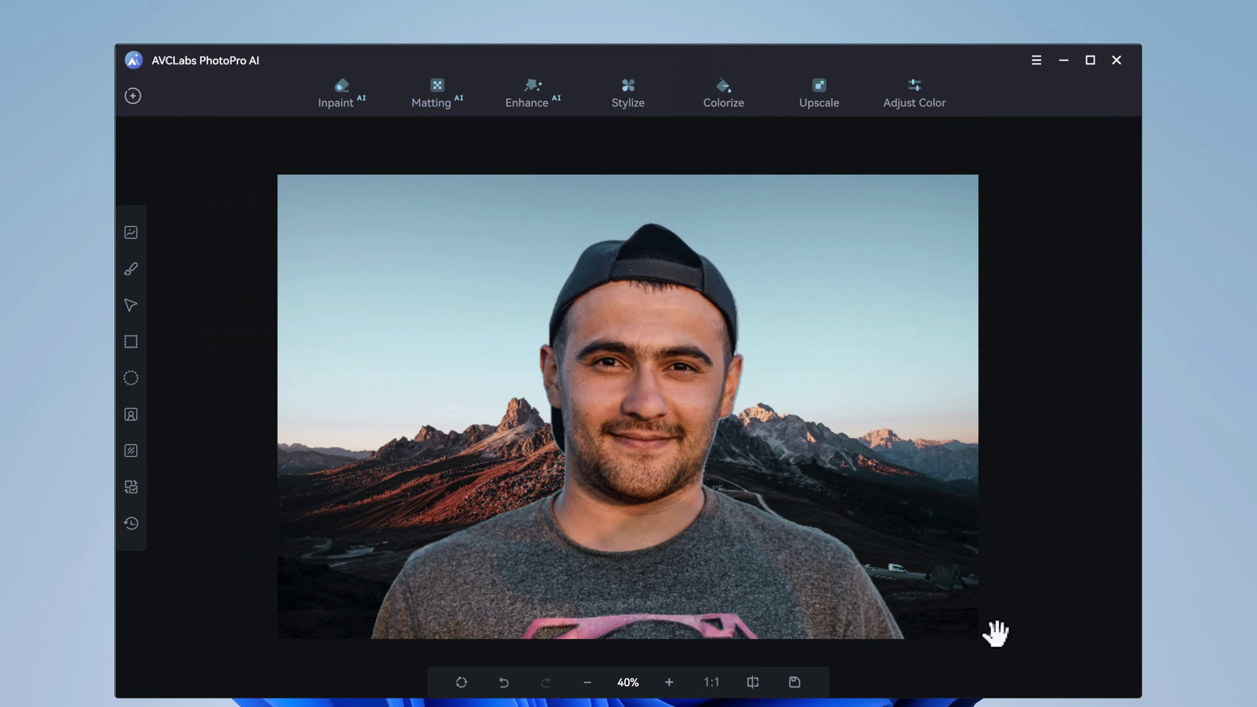
Step: Save the full image and view it in the output folder
click(794, 682)
click(796, 637)
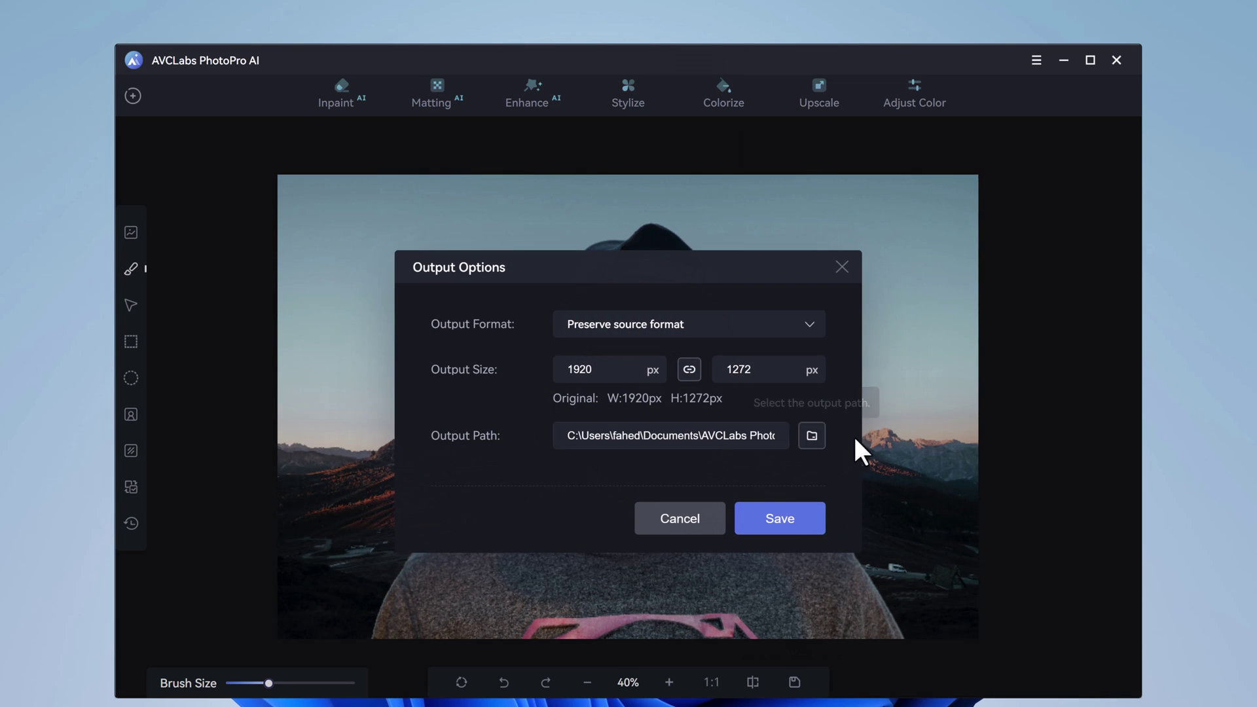
click(778, 524)
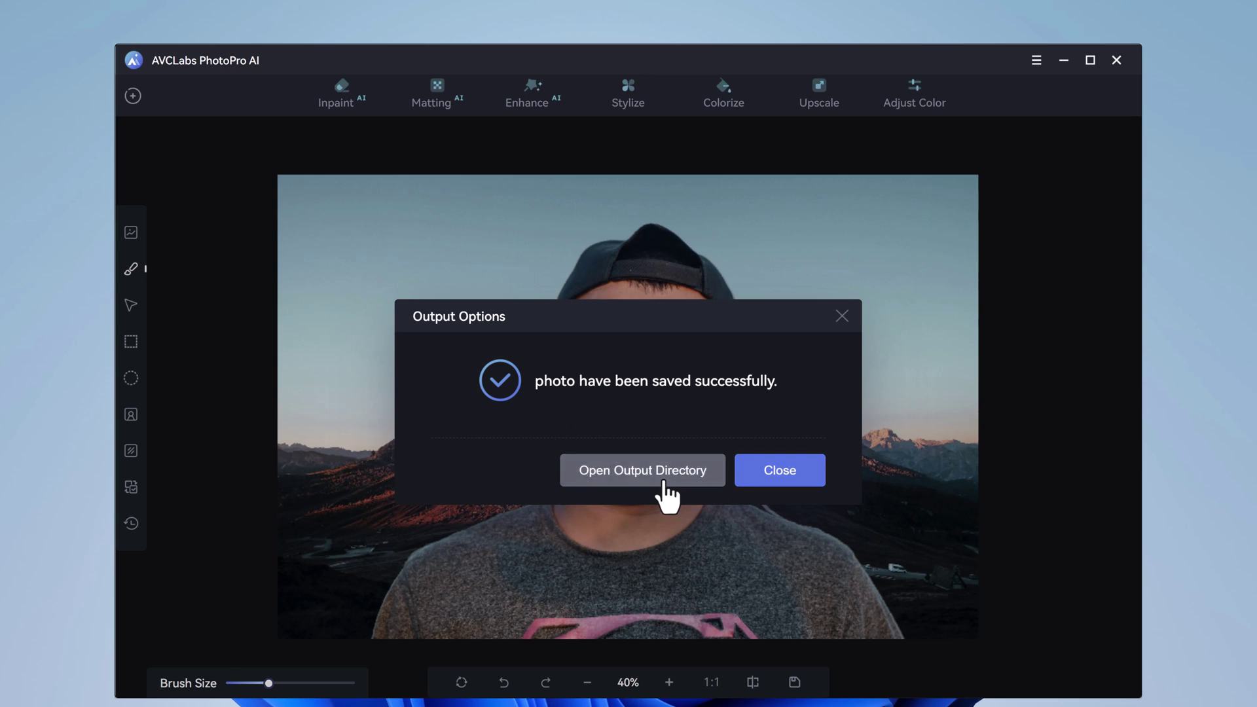
click(661, 478)
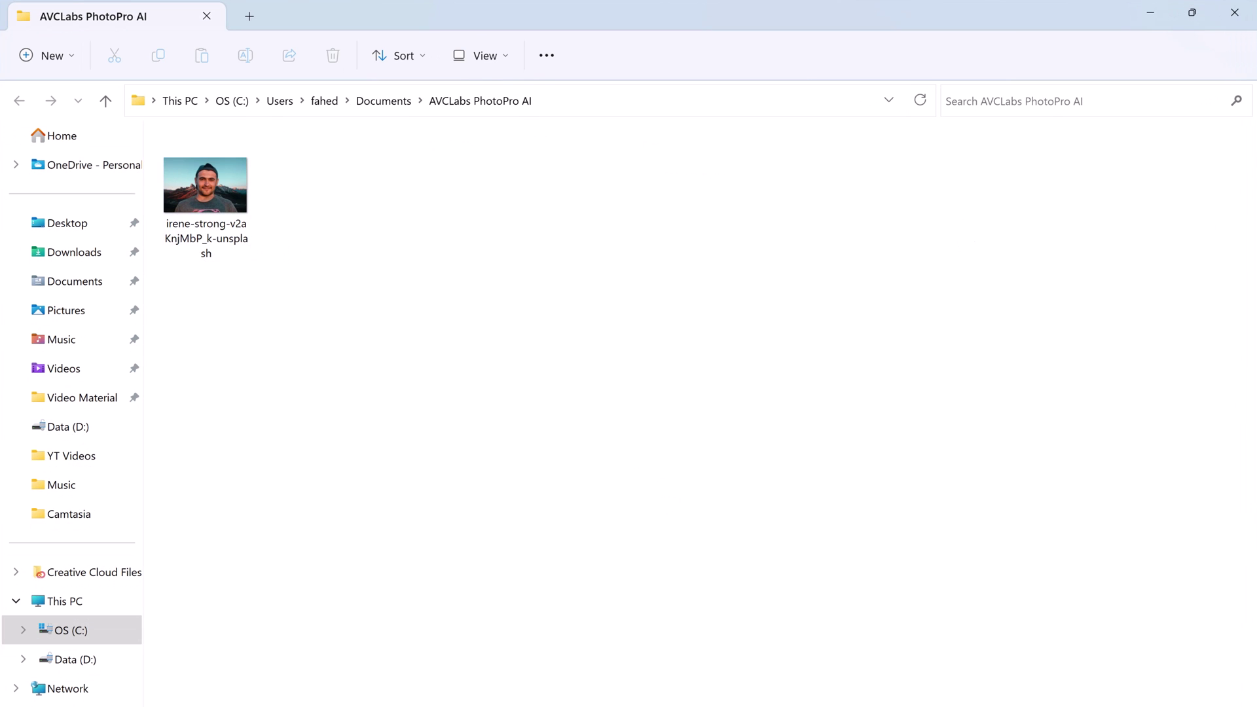
click(1234, 12)
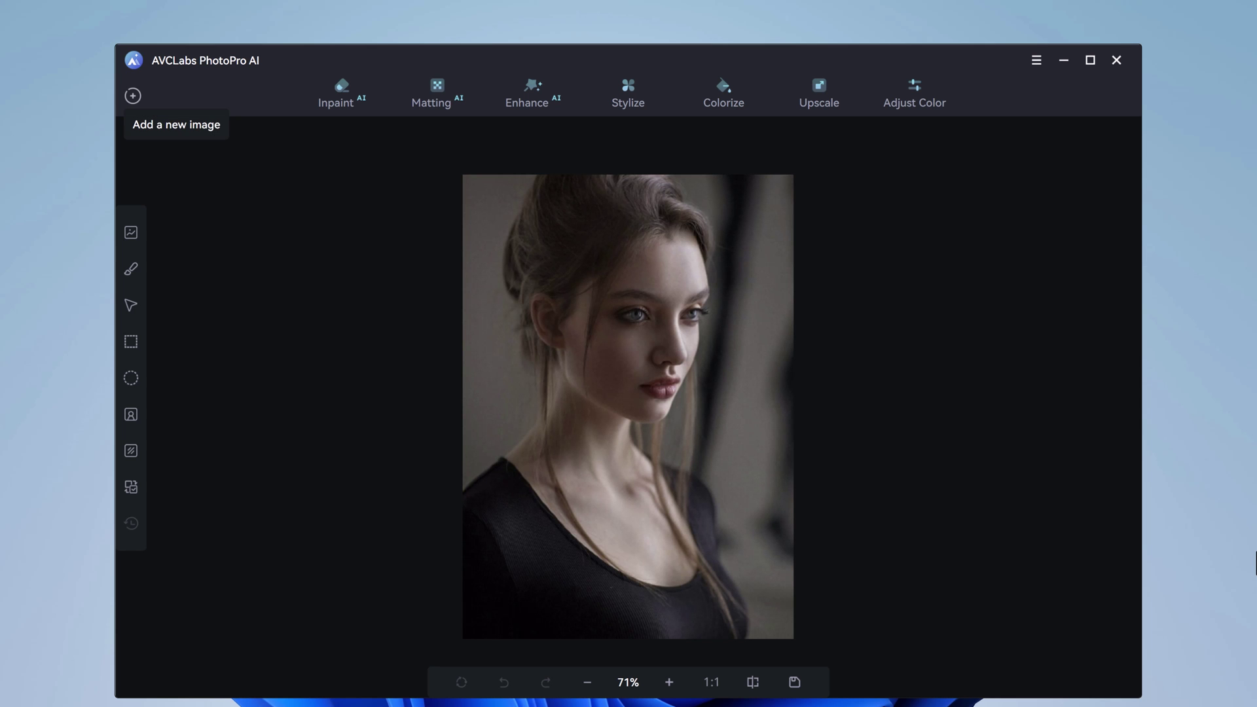
Step: Enhance the woman's portrait with the High Definition model and face enhancement on
click(533, 104)
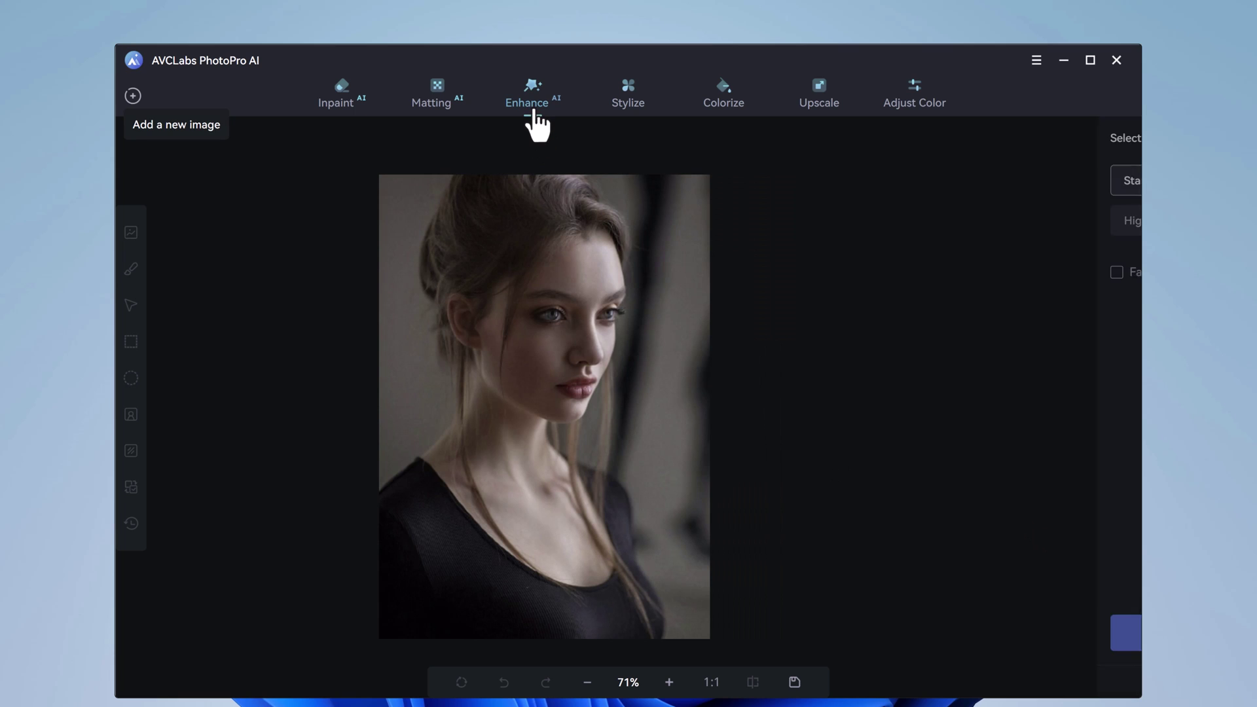
click(1018, 229)
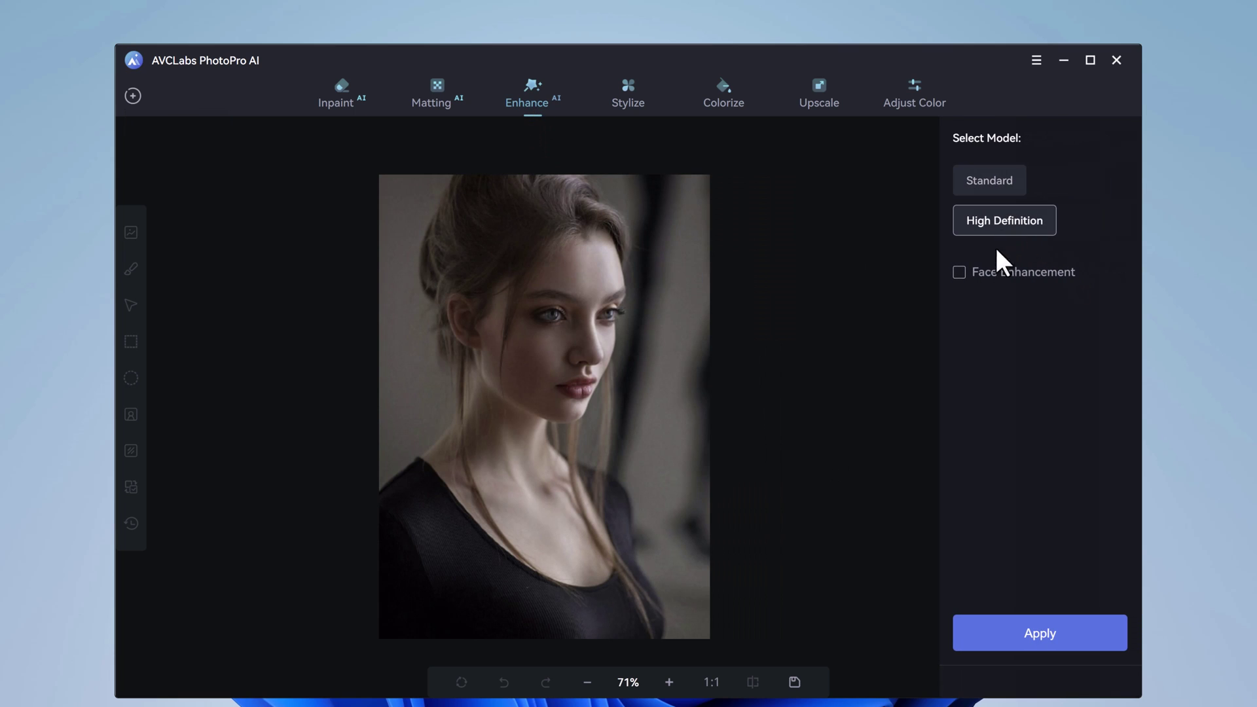
click(974, 275)
click(1038, 635)
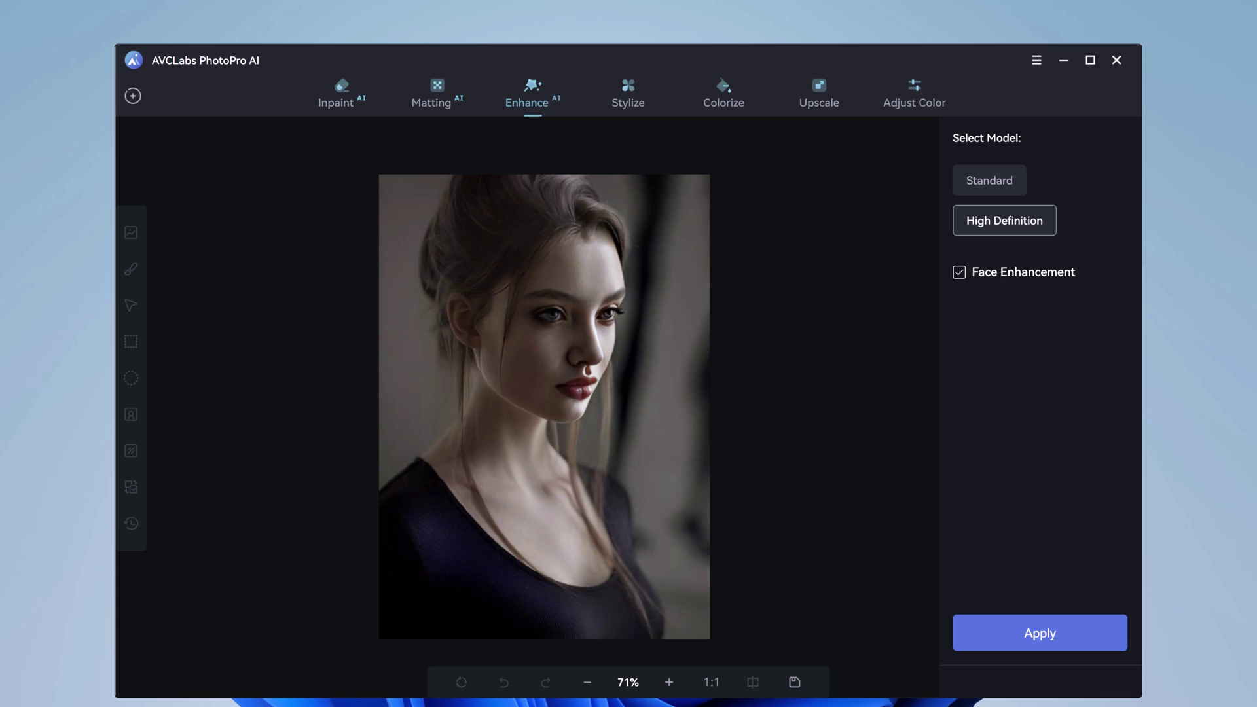
Step: Zoom in twice on the enhanced portrait and open the Stylize style gallery
click(668, 684)
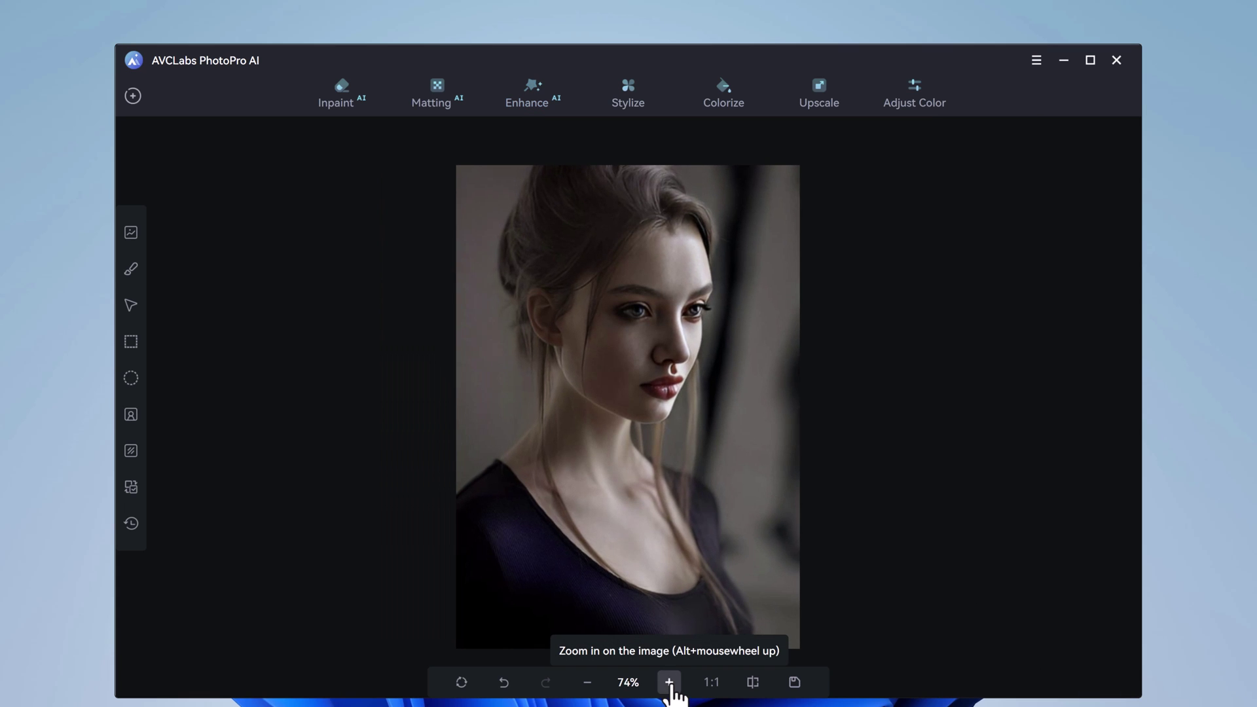
click(669, 683)
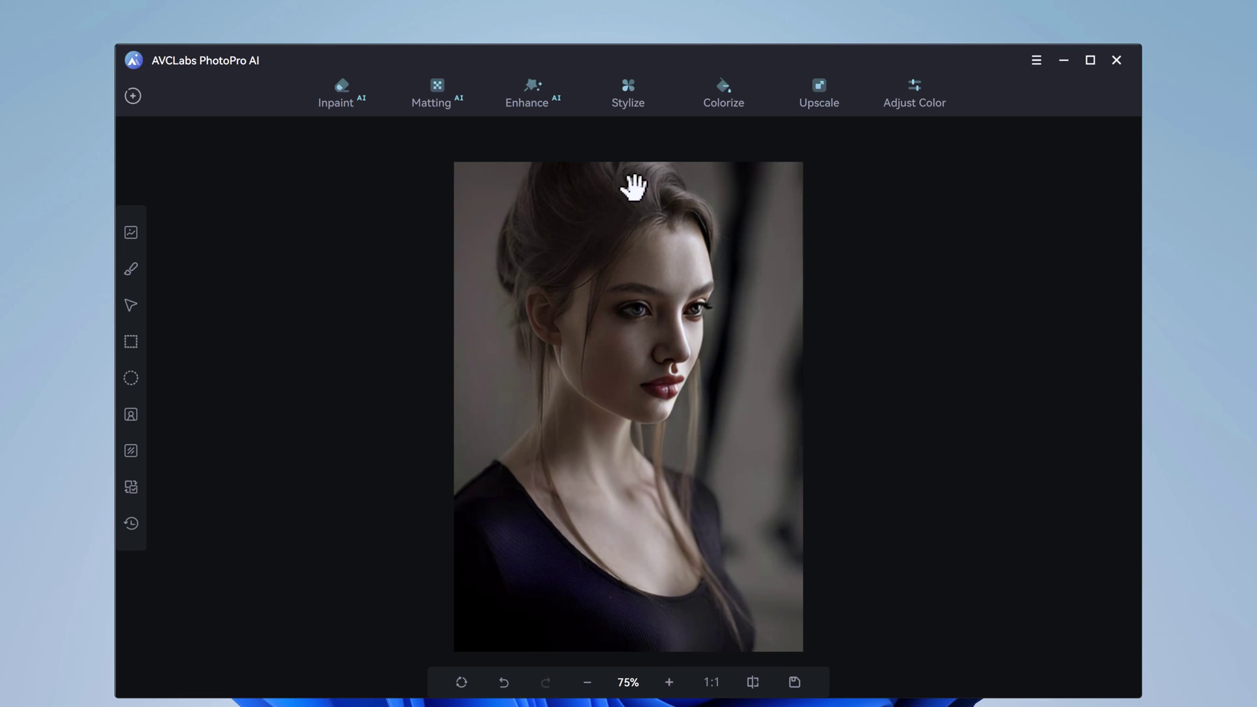
click(628, 105)
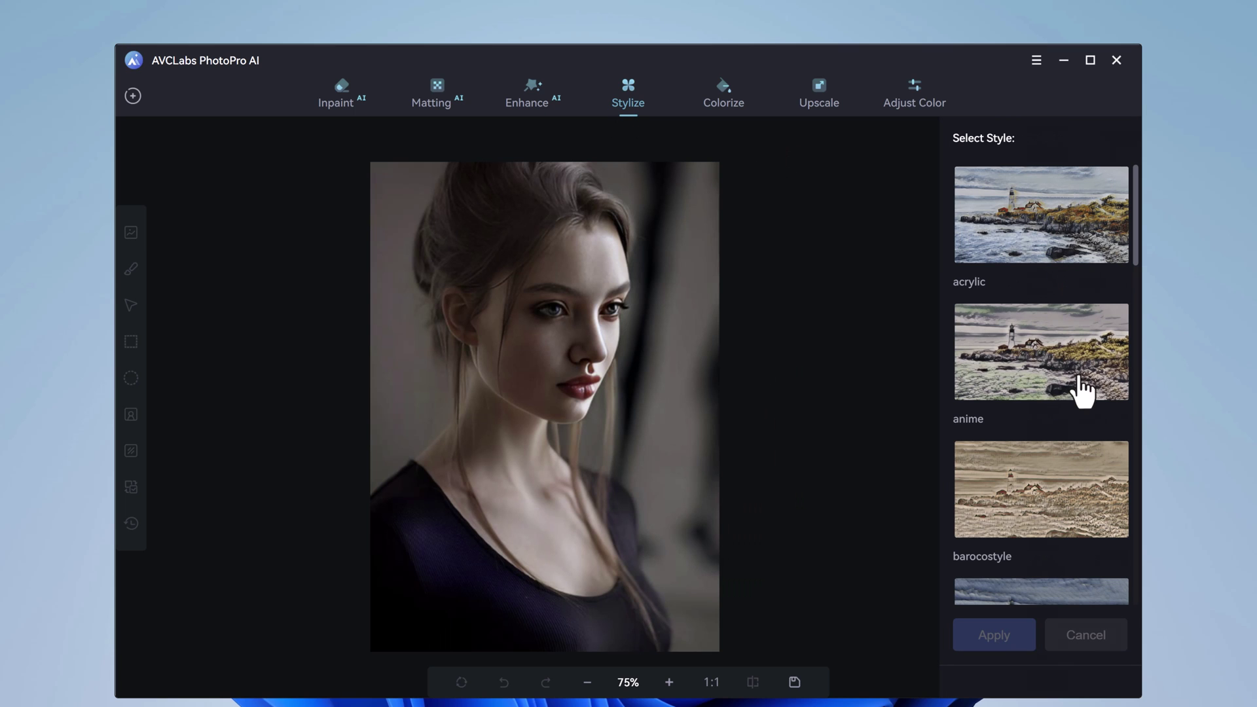
scroll(1080, 387, down, 3)
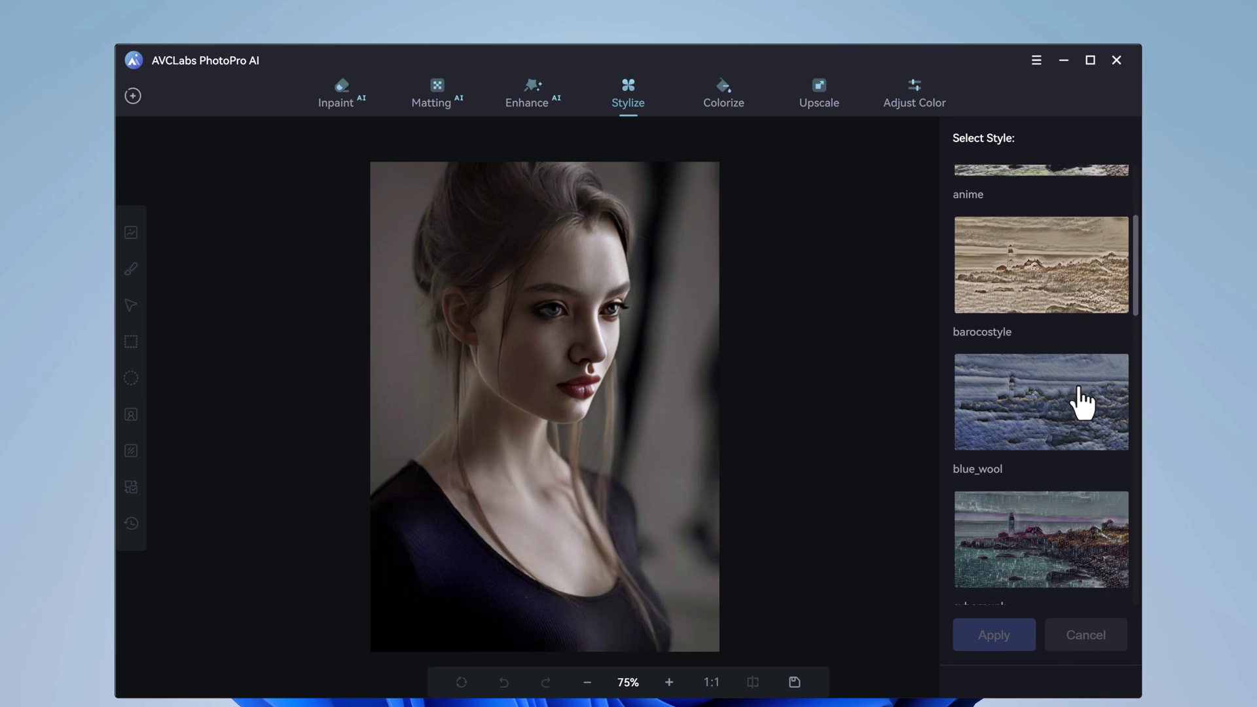
scroll(1078, 384, down, 5)
scroll(1079, 389, down, 5)
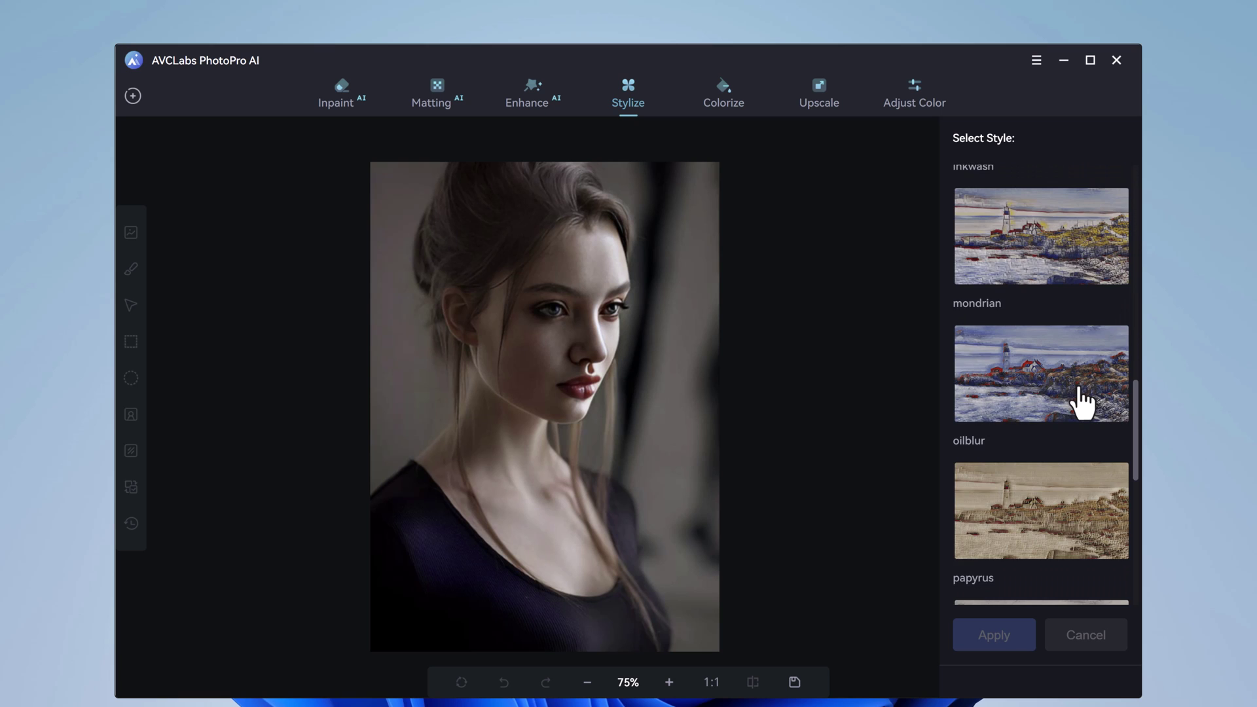
scroll(1080, 393, down, 4)
scroll(1080, 392, down, 3)
scroll(1081, 402, down, 1)
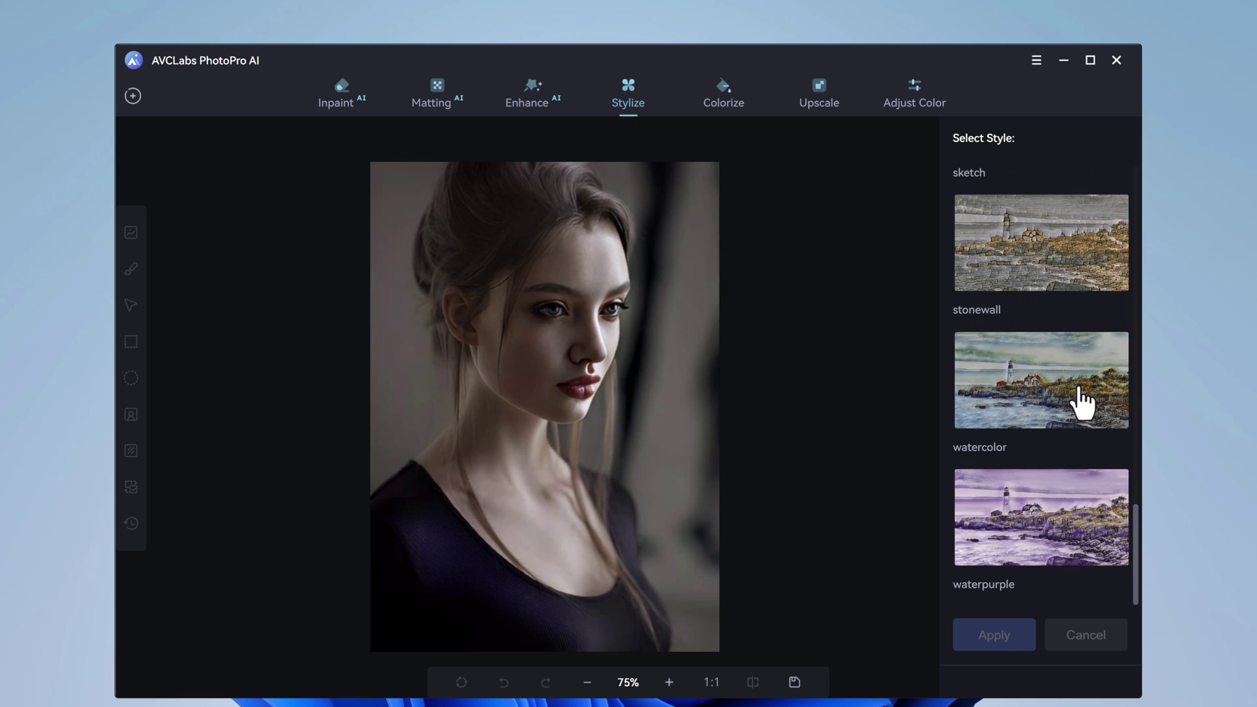
scroll(1081, 402, up, 15)
scroll(1082, 403, up, 3)
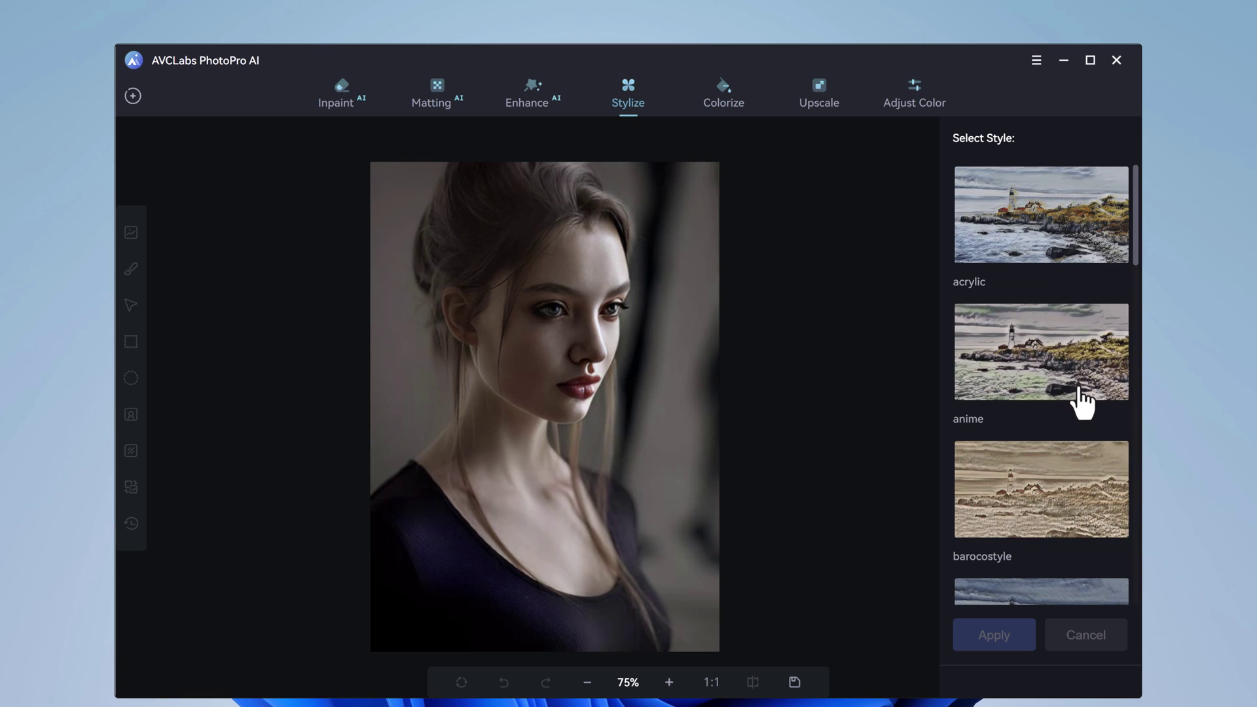
scroll(1081, 403, down, 2)
scroll(1081, 402, up, 2)
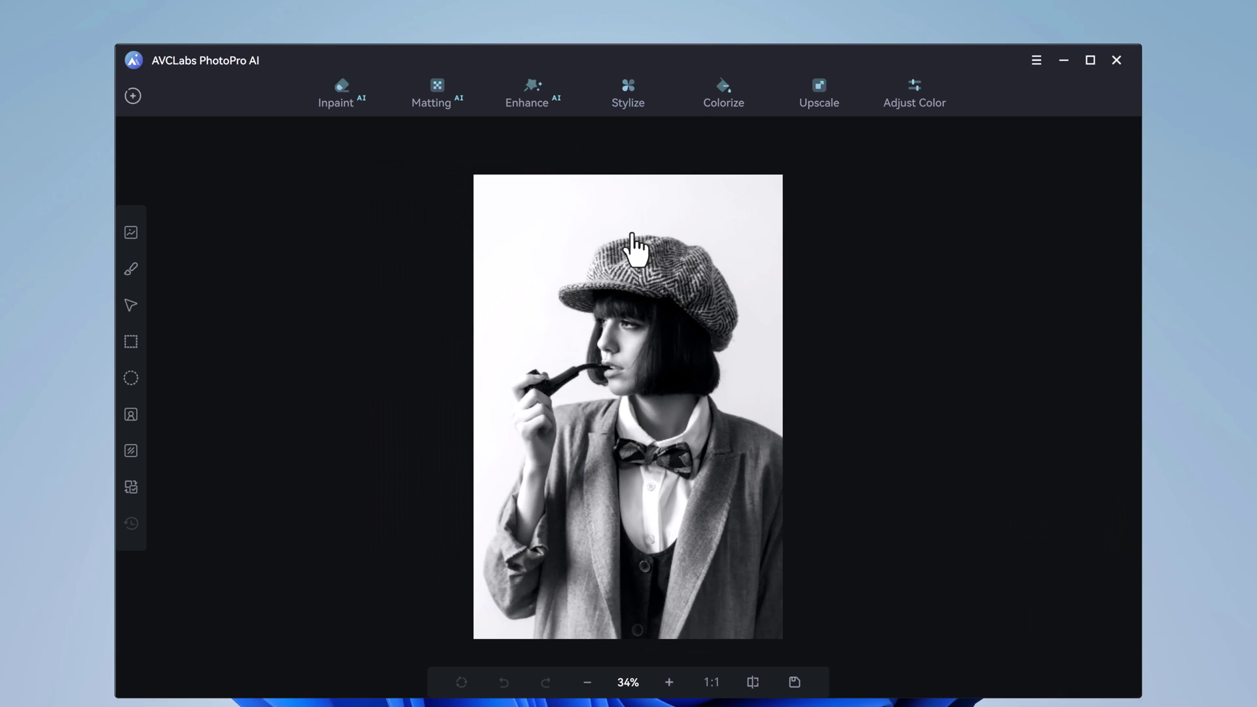
Step: Colorize the black-and-white woman-with-pipe portrait at Rendering Index 19
click(742, 116)
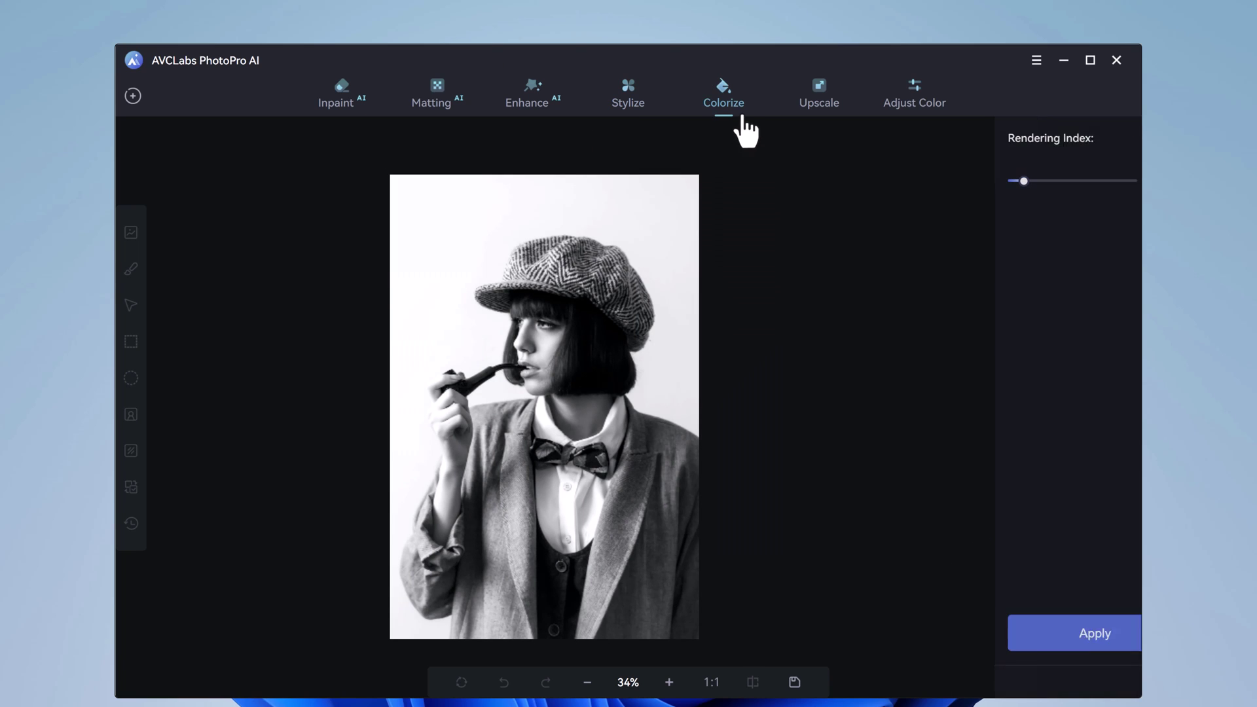
click(1013, 181)
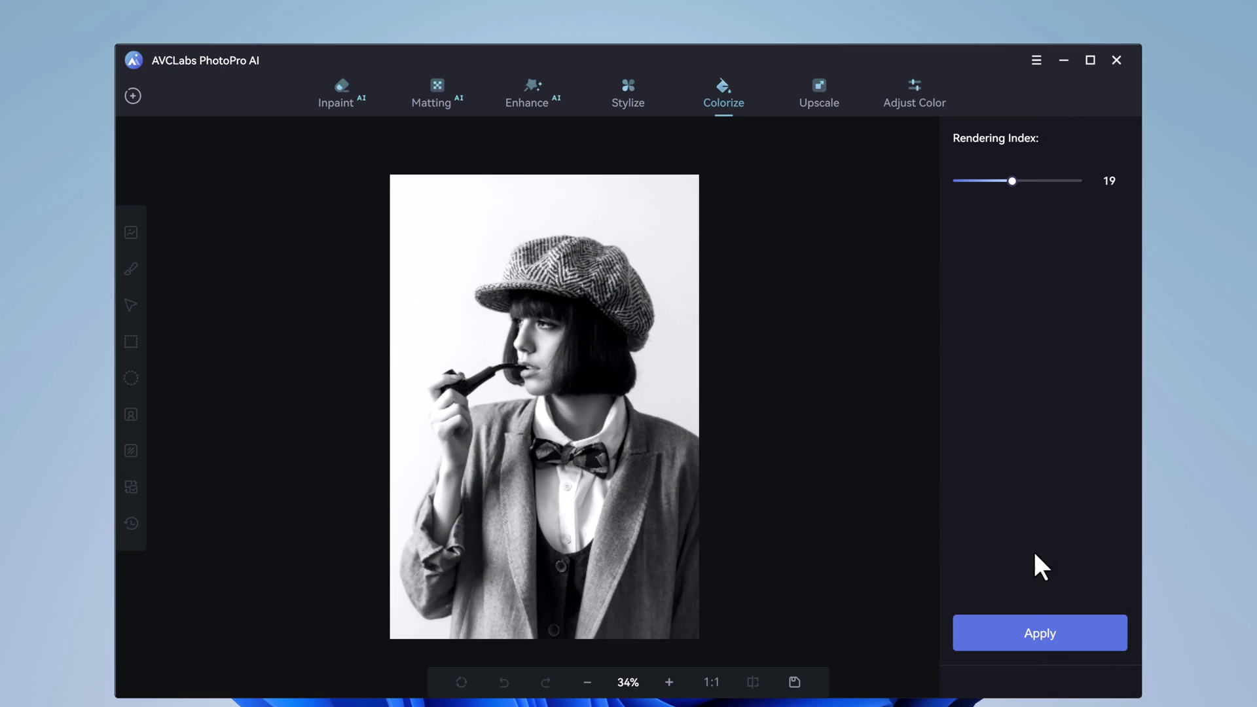
click(1031, 630)
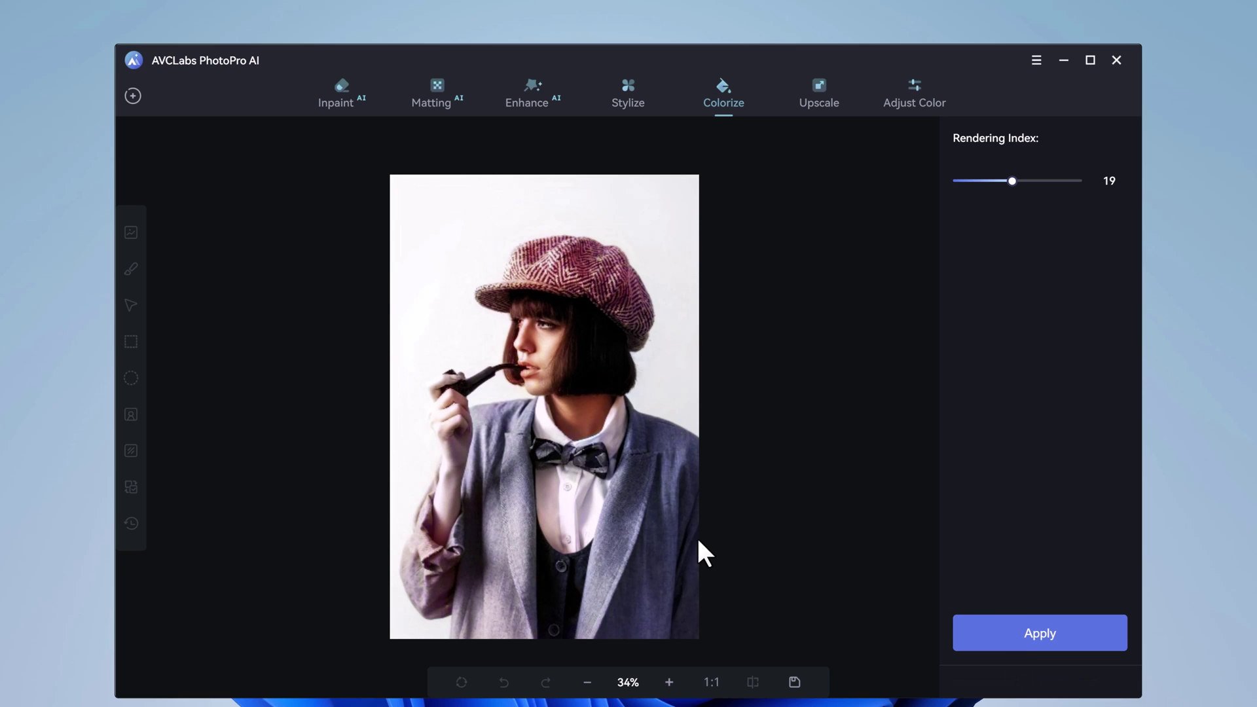
Step: Save the full colorized image, check it in the output folder, then bring up Upscale
click(803, 697)
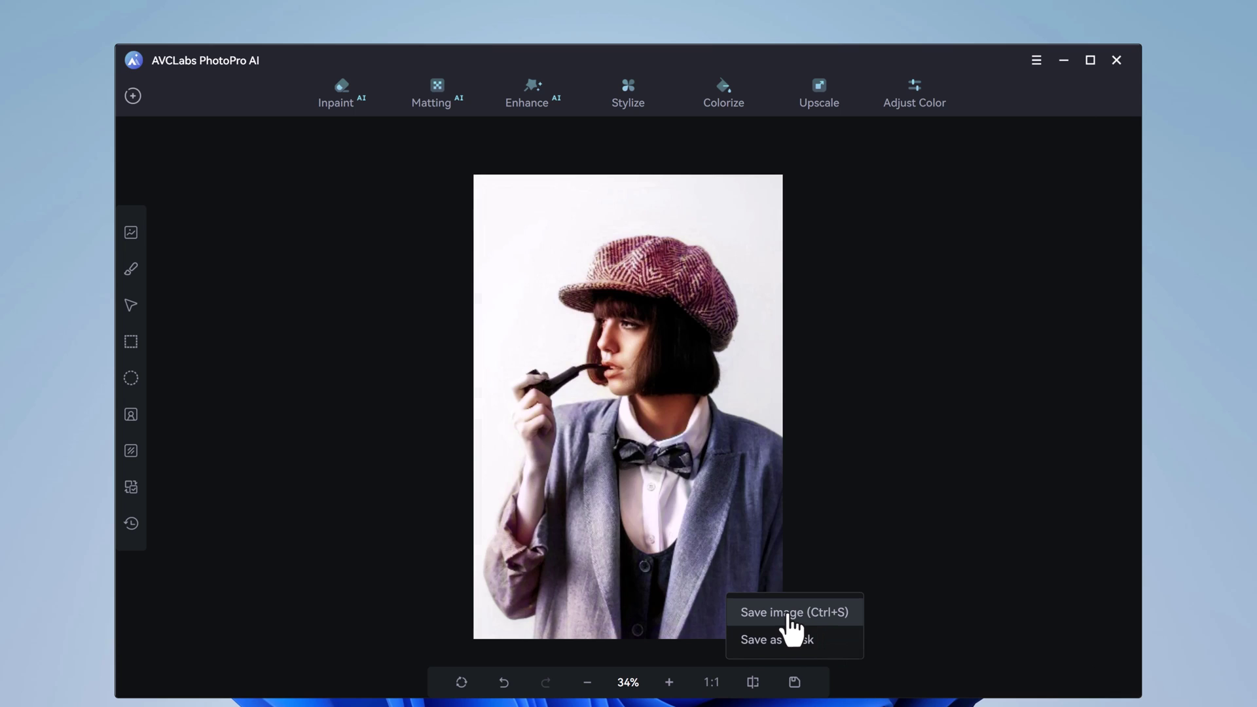
click(791, 612)
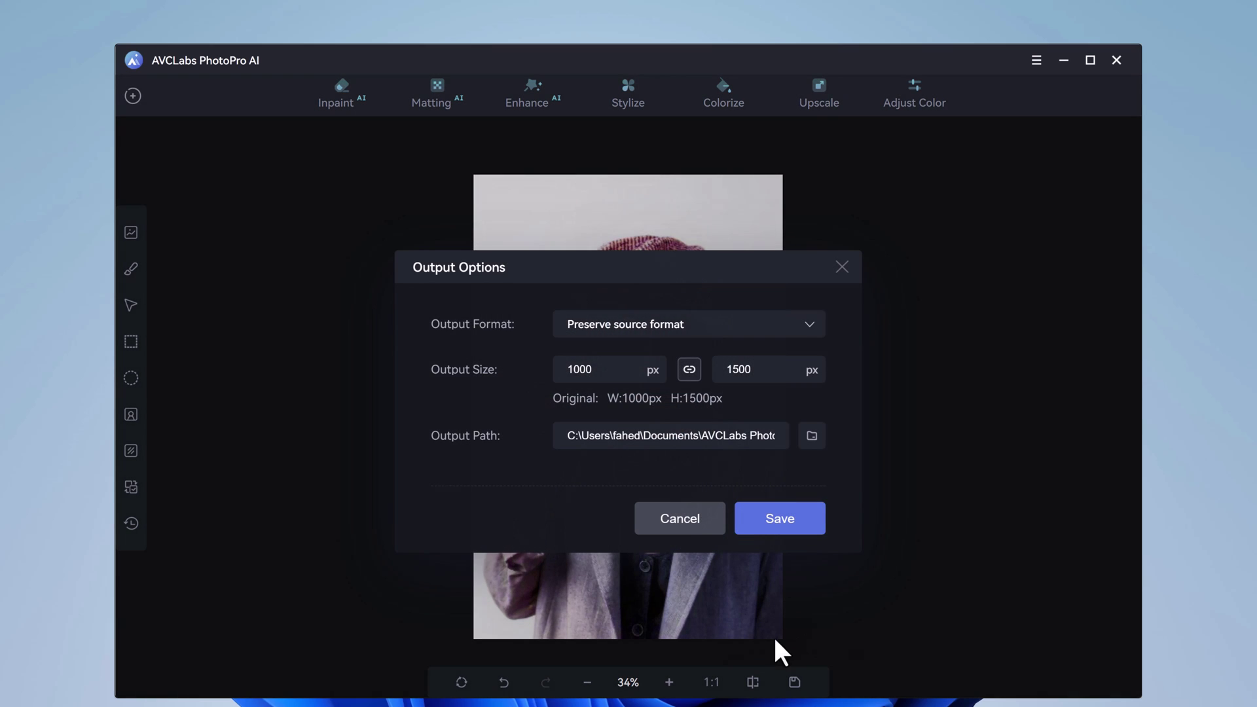
click(773, 519)
click(666, 473)
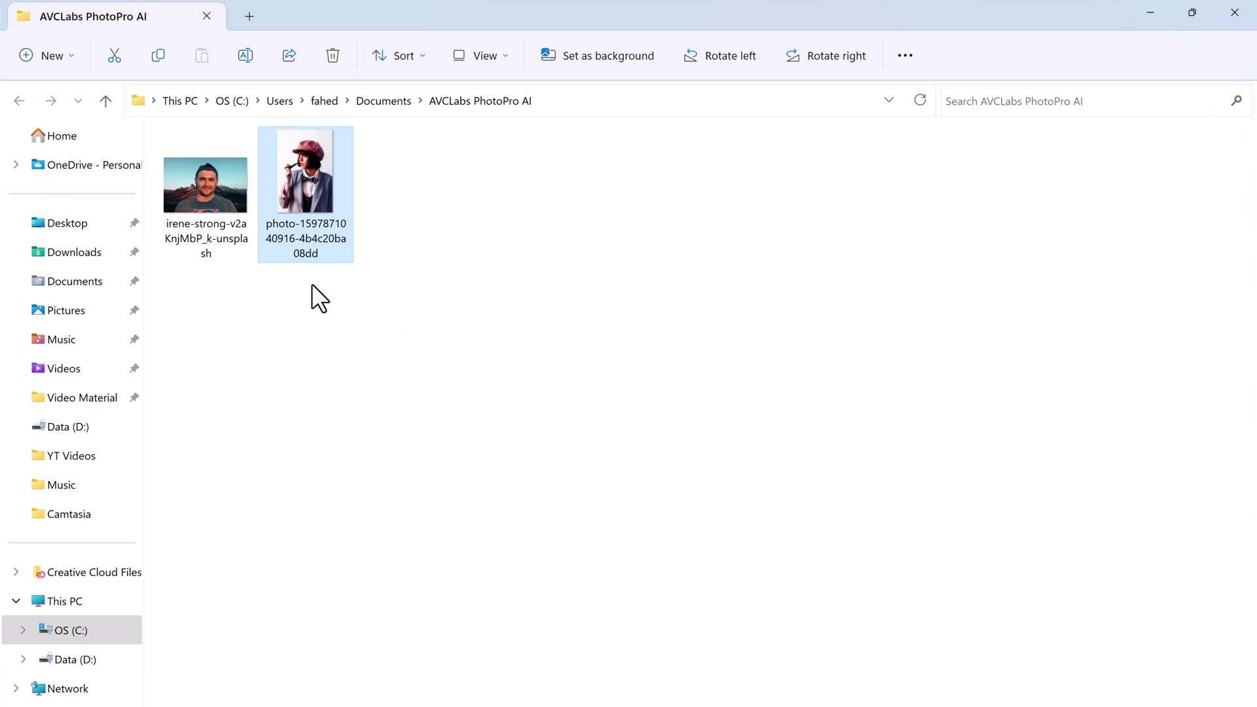
click(1235, 12)
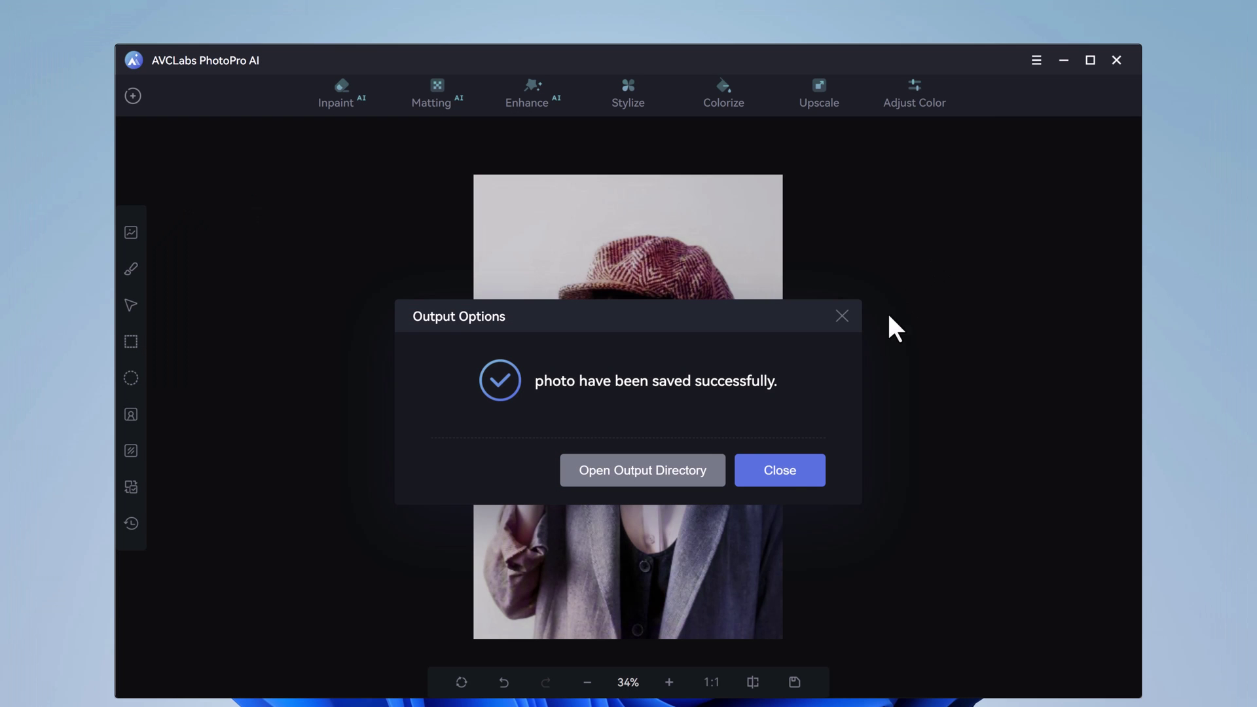
click(778, 458)
click(825, 105)
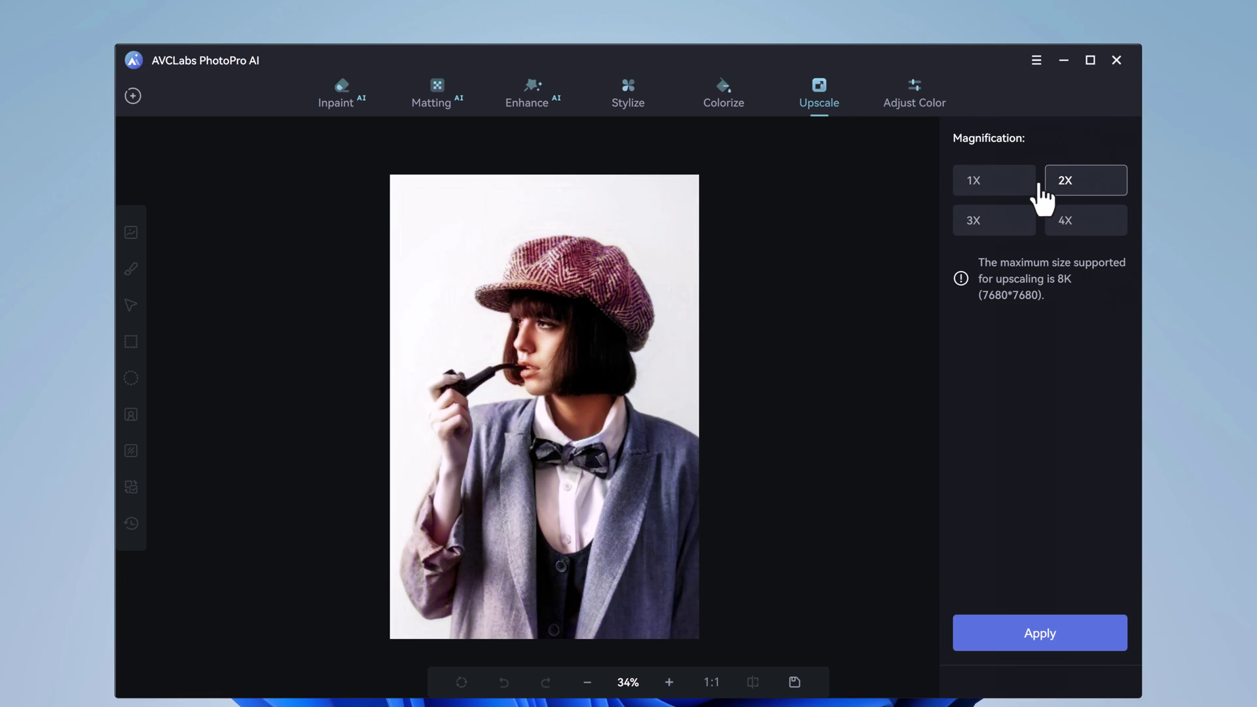
Step: Upscale the colorized portrait at 4X magnification
click(988, 226)
click(1057, 226)
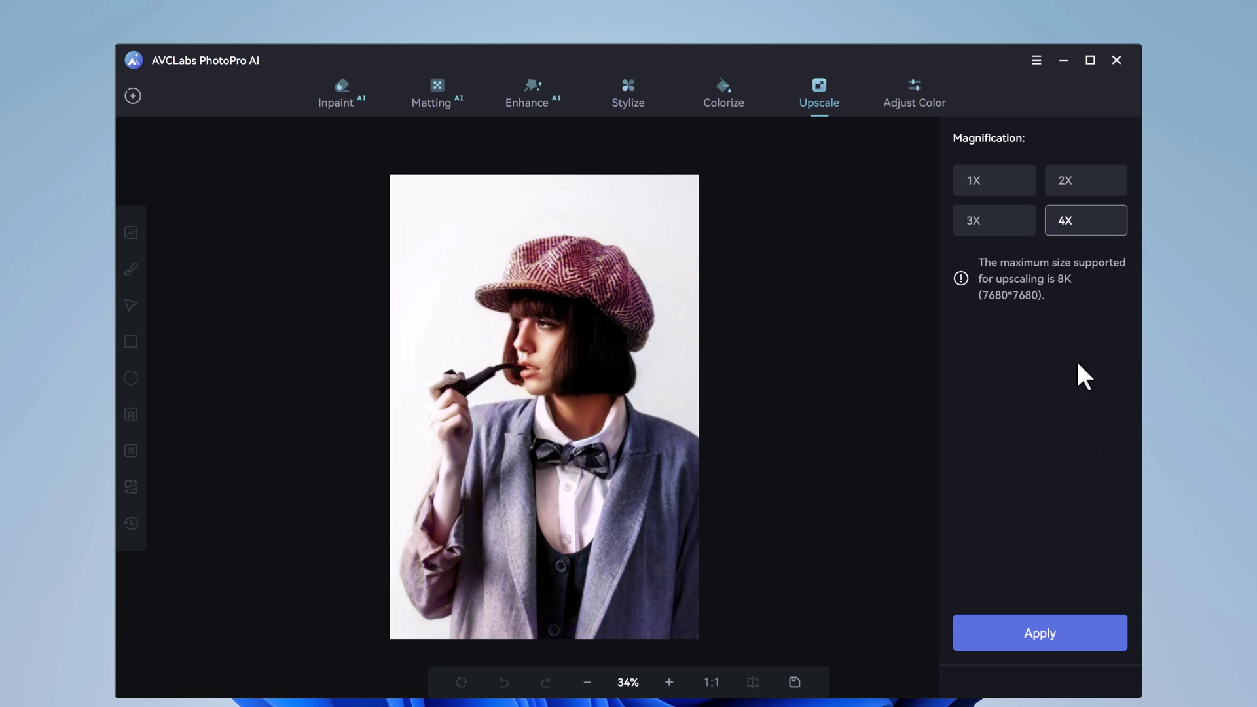
click(1033, 645)
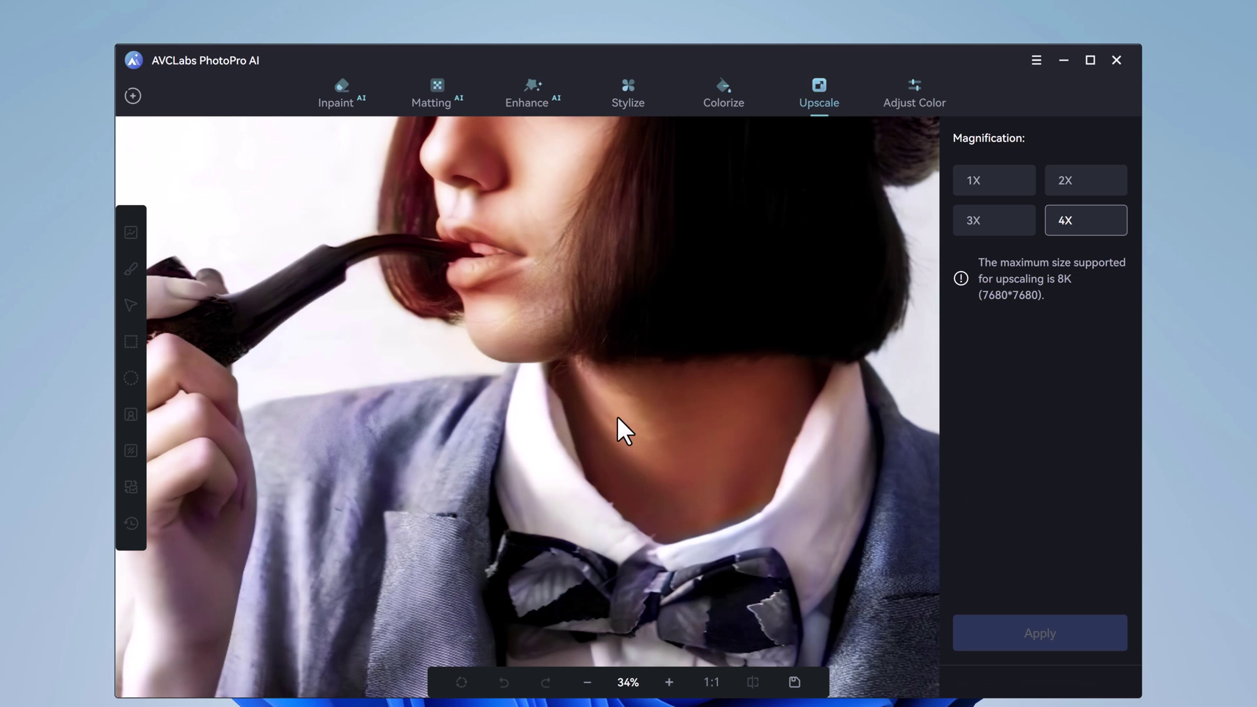
Step: Zoom out three times to see the whole photo and open Adjust Color
click(586, 682)
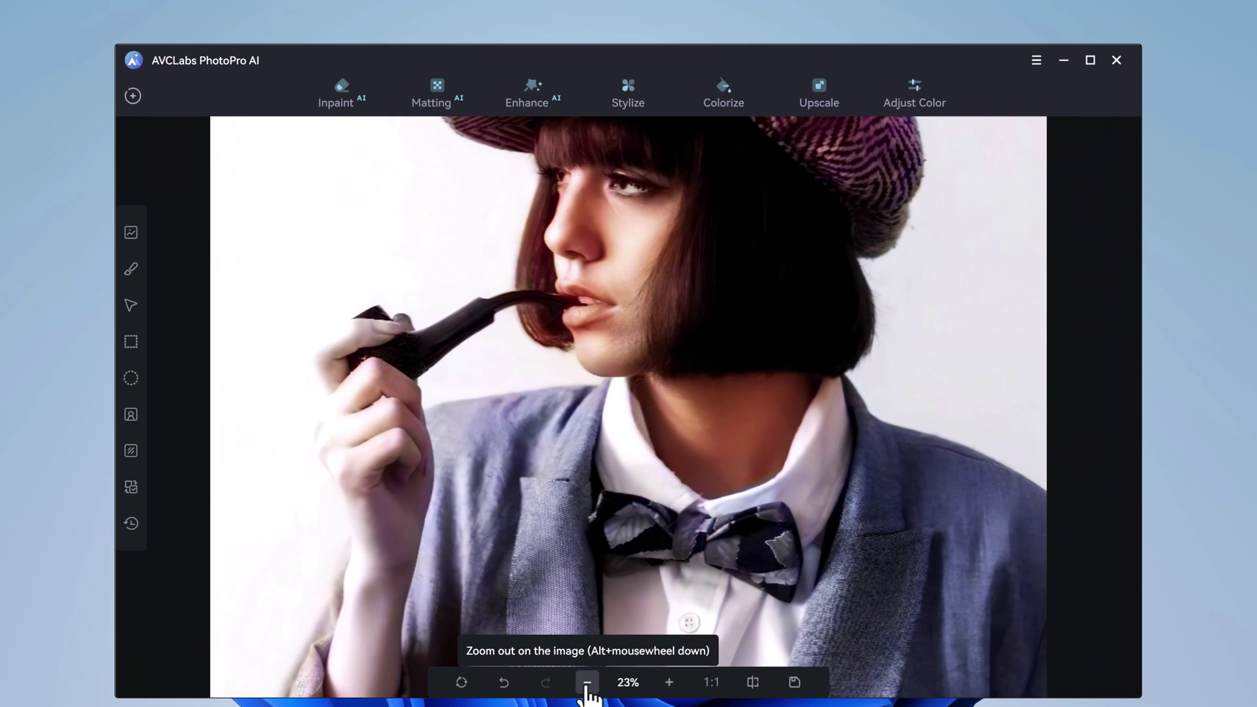
click(586, 682)
click(586, 682)
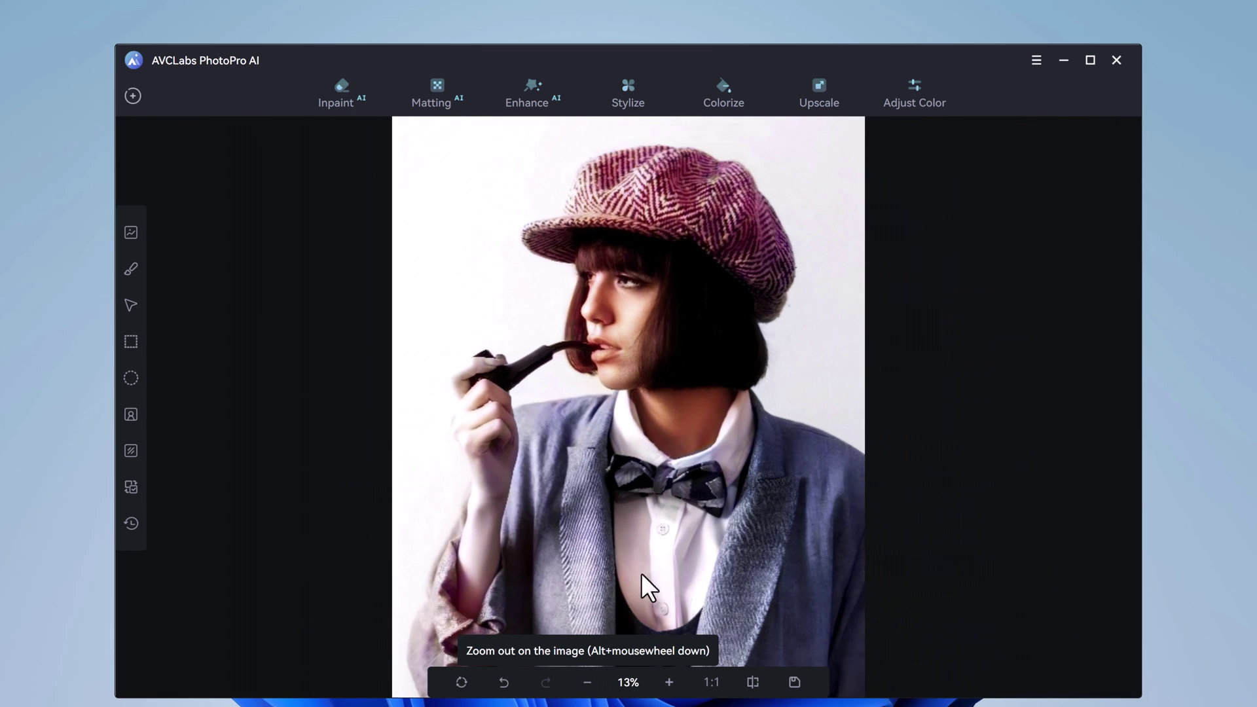
click(913, 99)
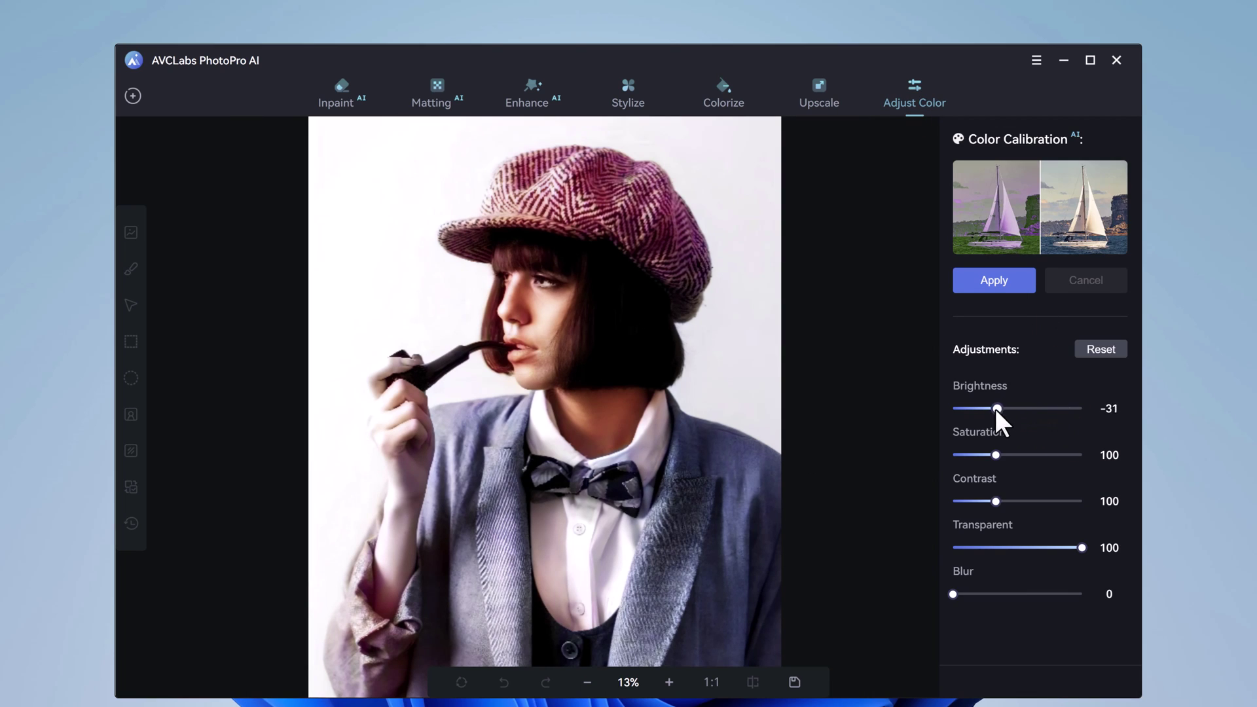
Step: Set brightness 8, saturation 108 and contrast 106, then close the Adjust Color panel
mouse_move(995, 409)
mouse_down()
mouse_move(969, 407)
mouse_move(1021, 411)
mouse_up()
mouse_move(996, 454)
mouse_down()
mouse_move(1015, 454)
mouse_move(998, 458)
mouse_up()
drag(996, 504, 998, 505)
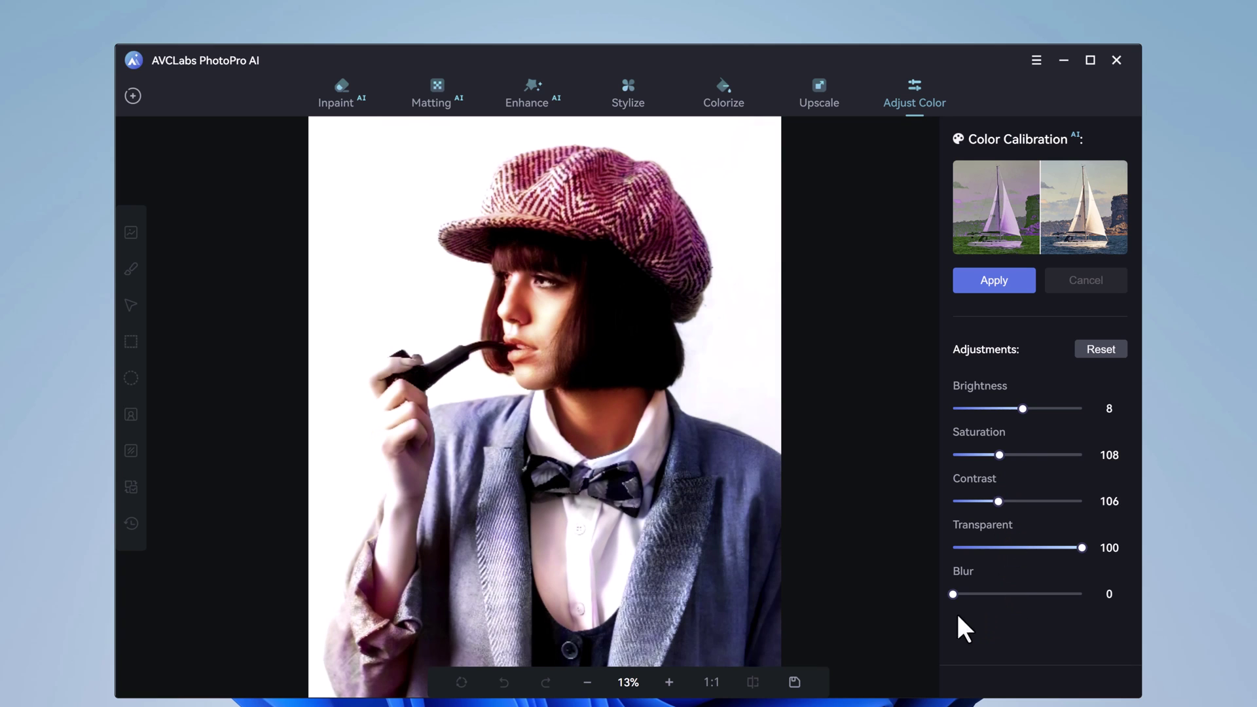
click(889, 533)
Step: Save the colour-adjusted portrait as a 4000×6000 px image and reveal the file in its output folder
click(793, 681)
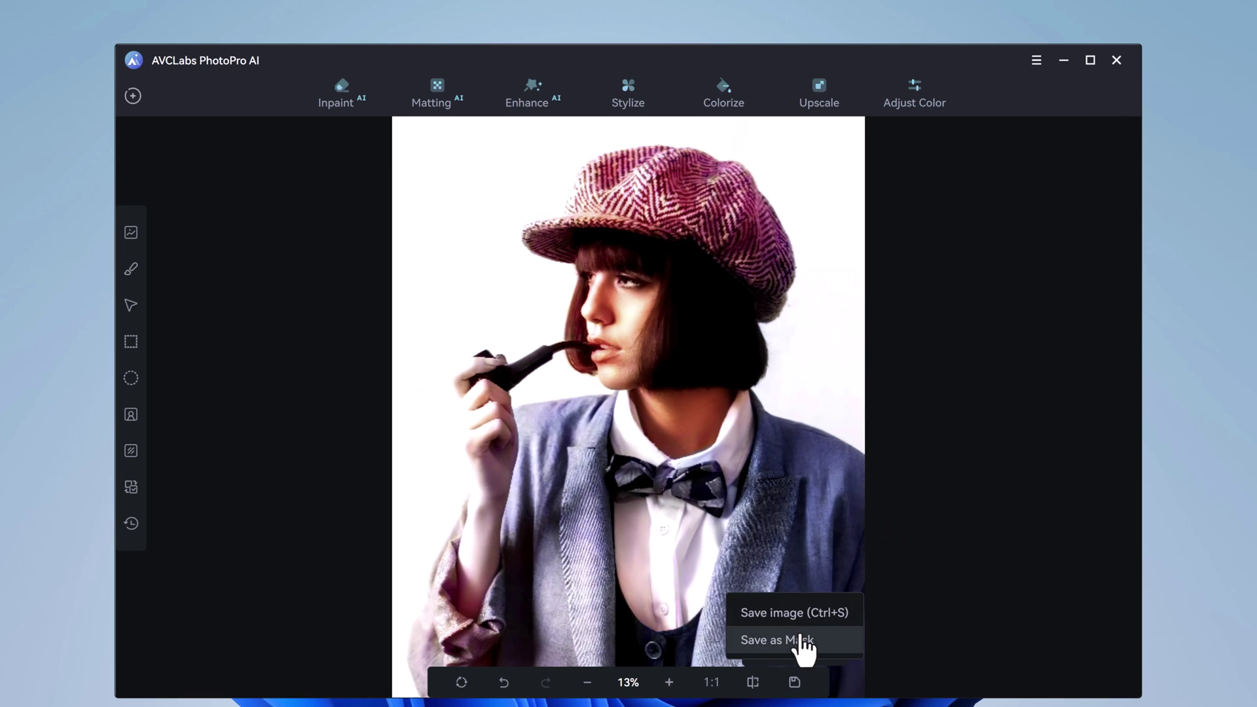
click(800, 614)
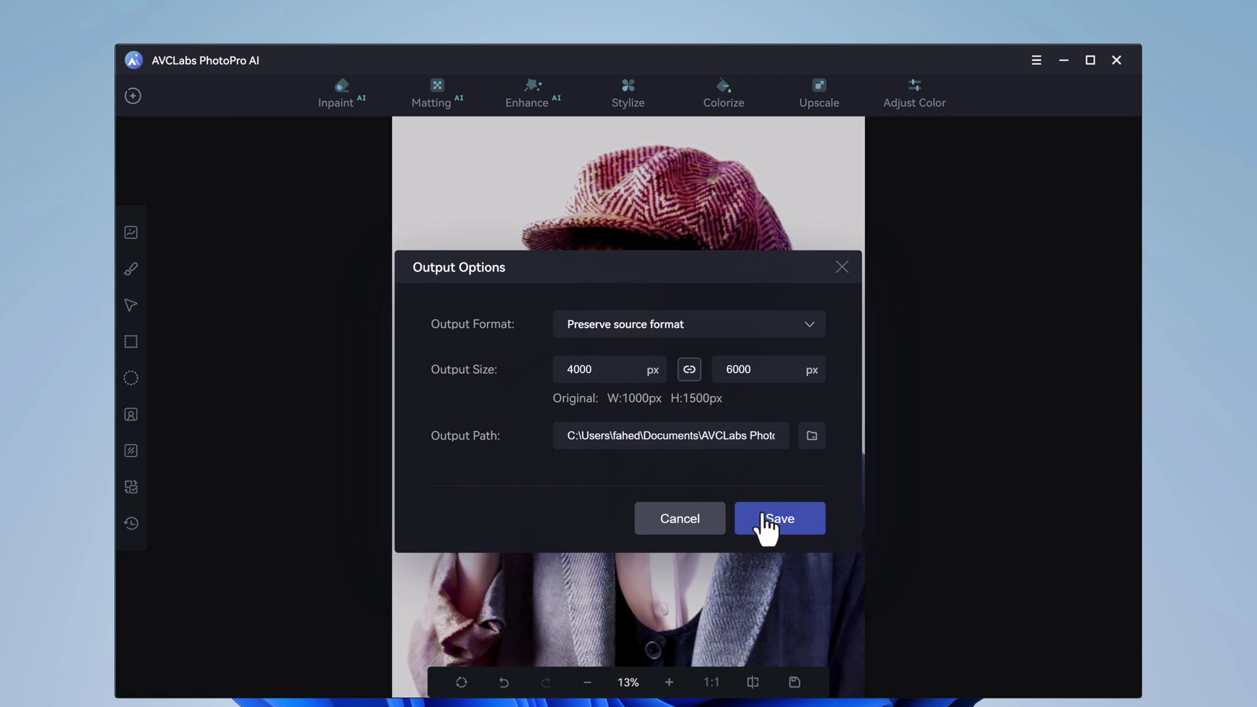
click(766, 520)
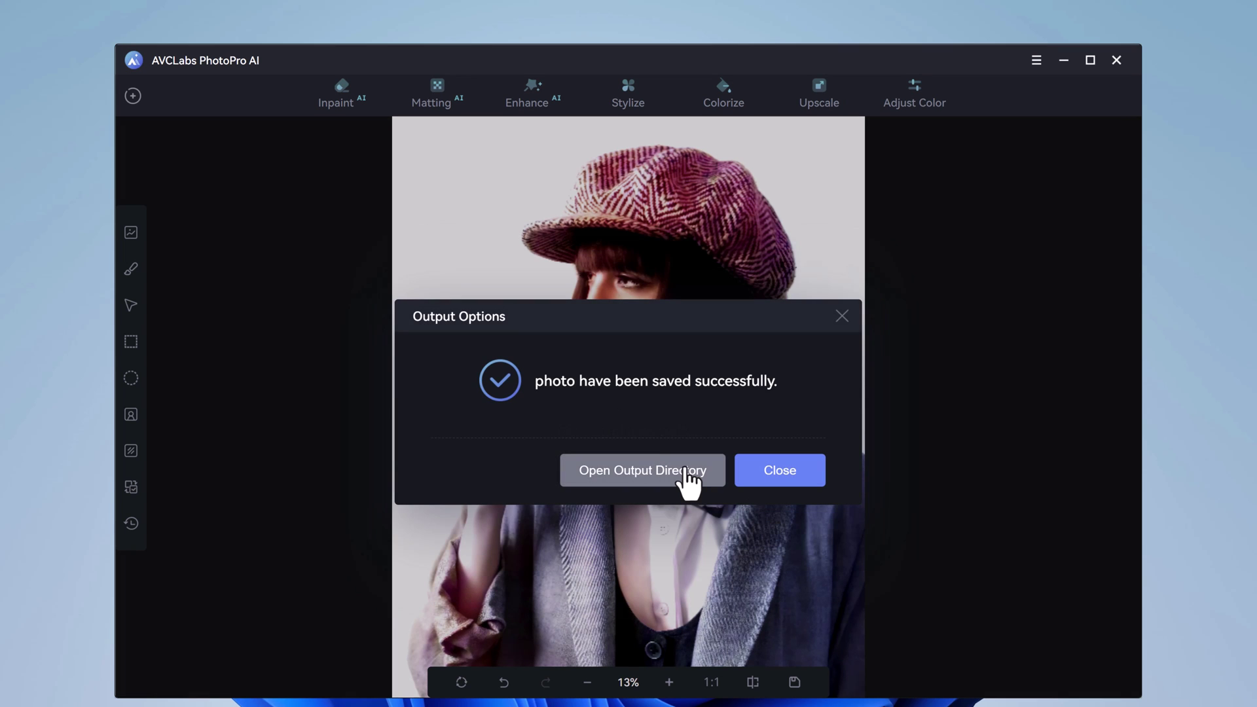
click(684, 469)
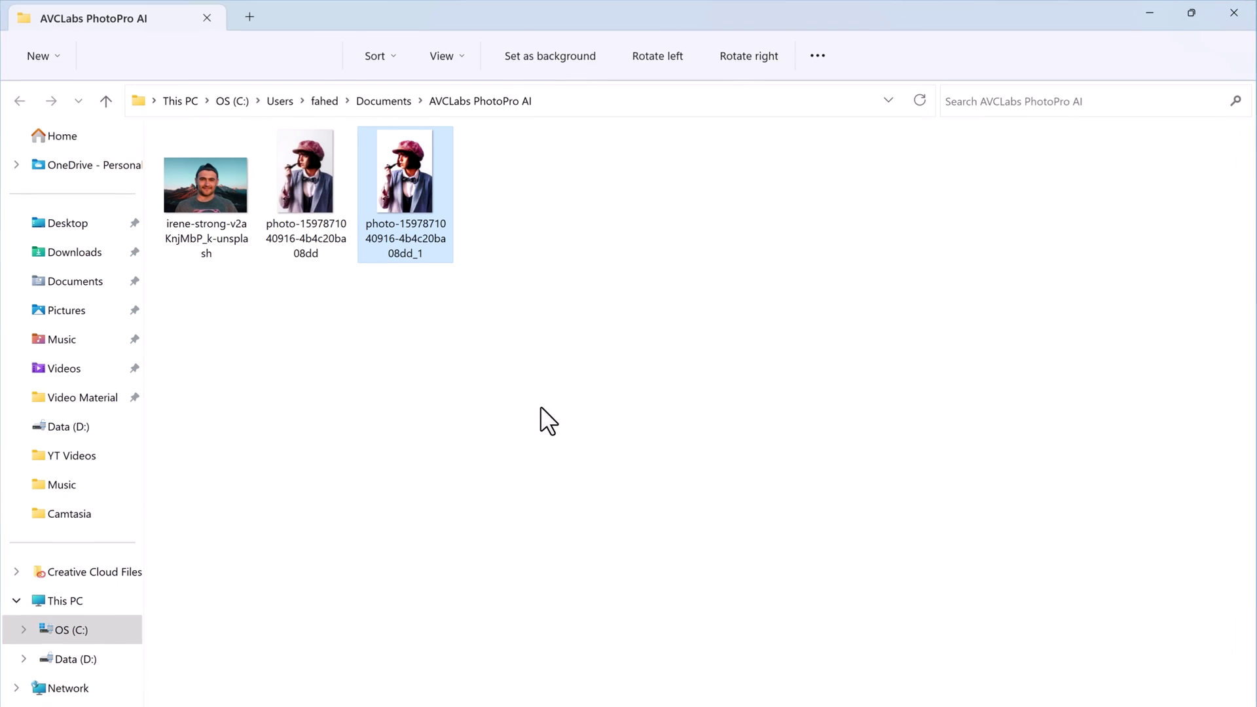